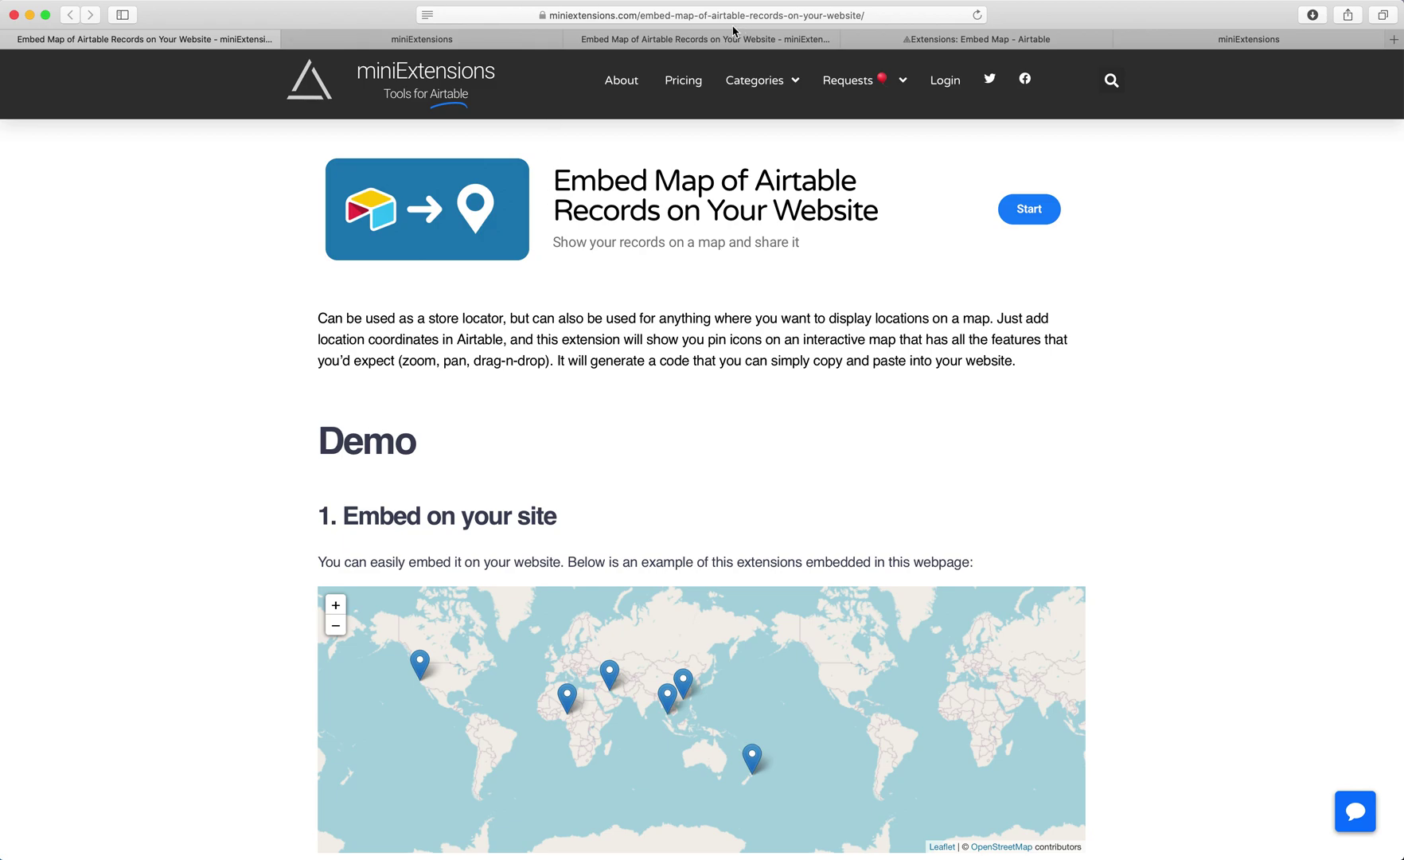
Step: Scroll down to the demo map on the Embed Map page and pan it slightly left
scroll(514, 229, down, 5)
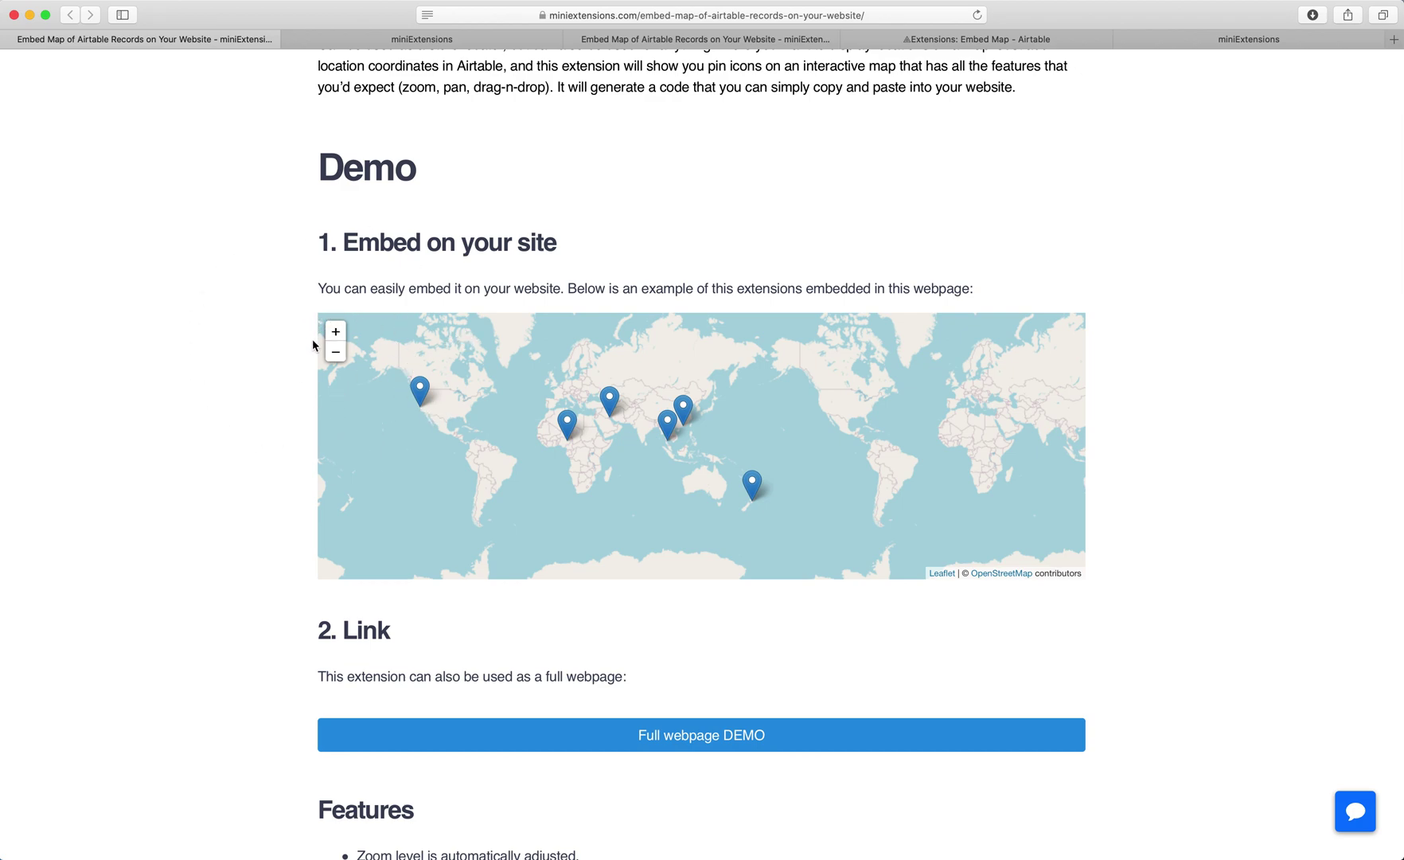
drag(487, 503, 453, 497)
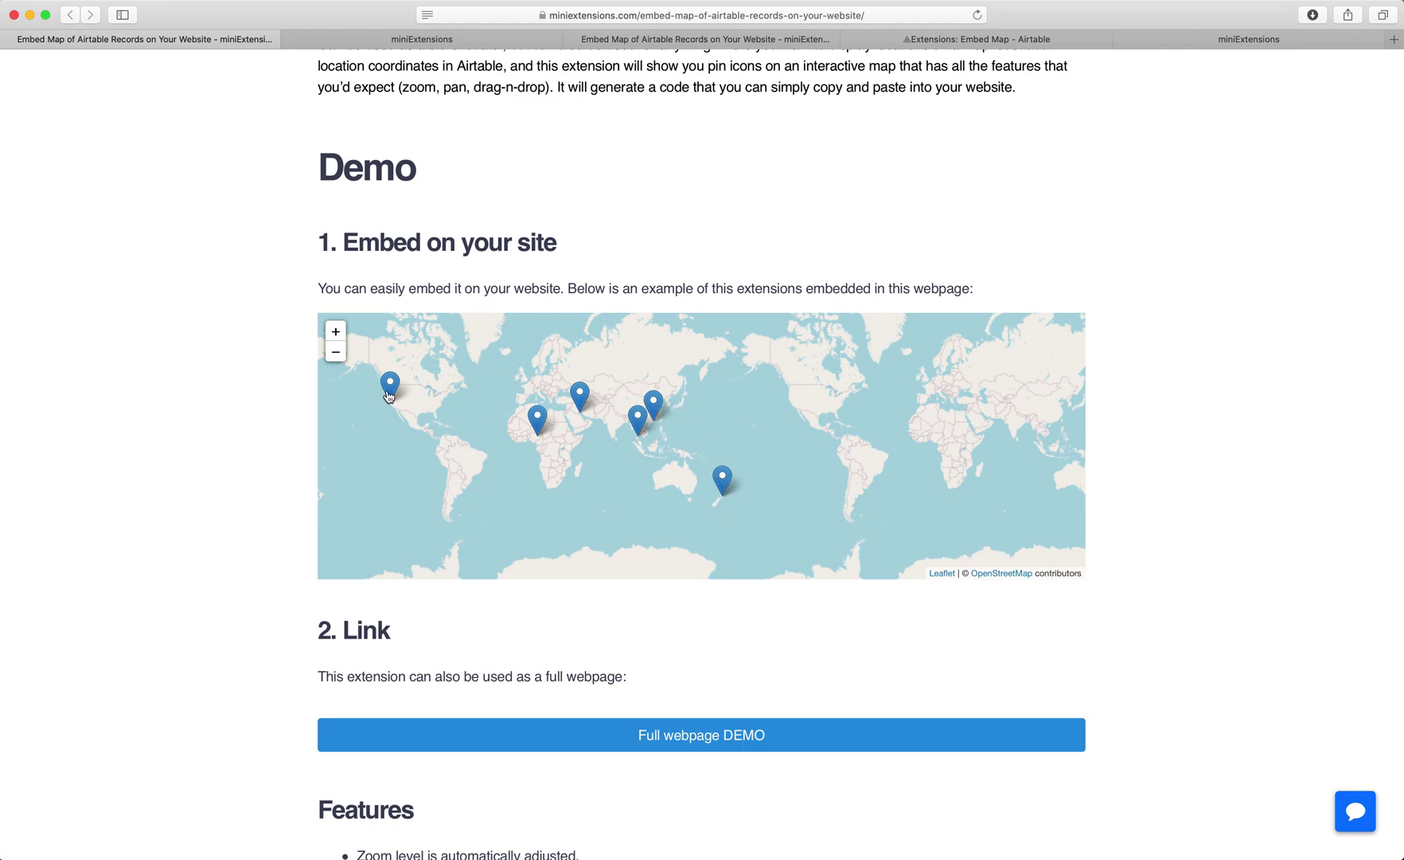
scroll(258, 465, down, 15)
scroll(318, 431, up, 3)
Step: Open the Sample Airtable View and pull its Demo table tab into a separate window
click(648, 273)
scroll(429, 273, up, 6)
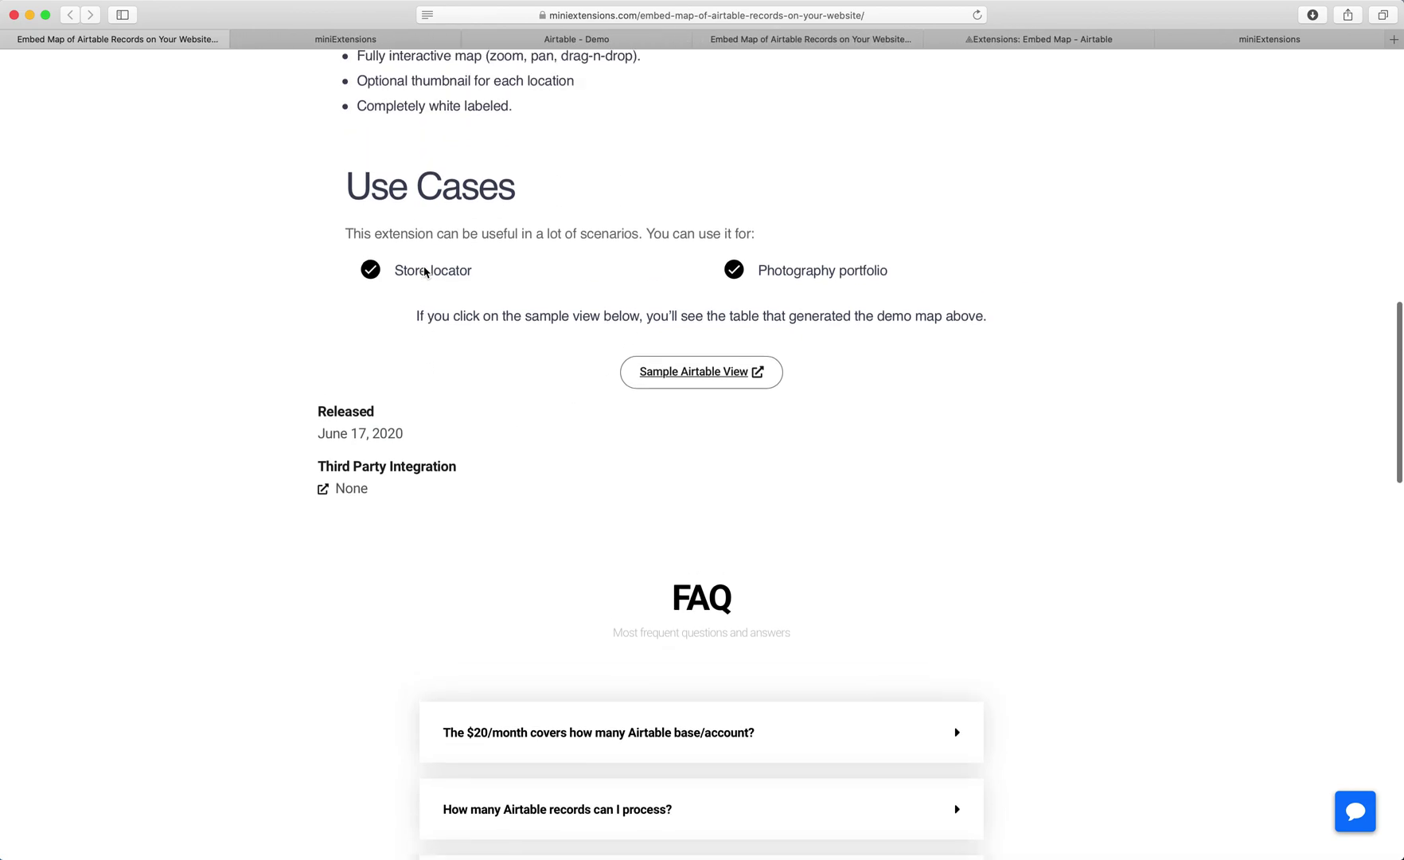
scroll(425, 267, up, 5)
scroll(434, 258, down, 3)
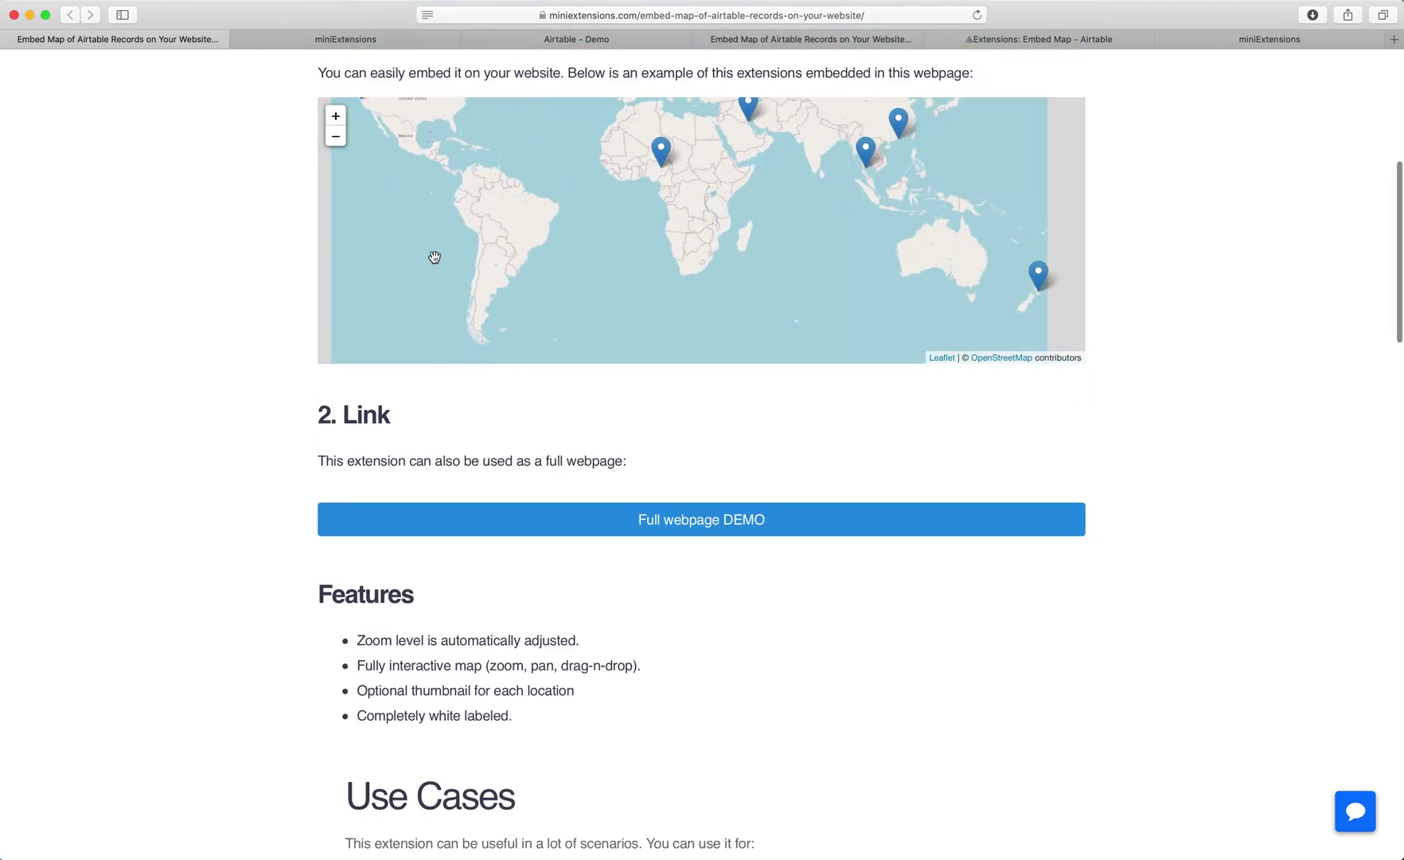
drag(577, 39, 637, 74)
Step: Place the Airtable window beside the map page and inspect the records' Long and Lat values
drag(726, 53, 1011, 53)
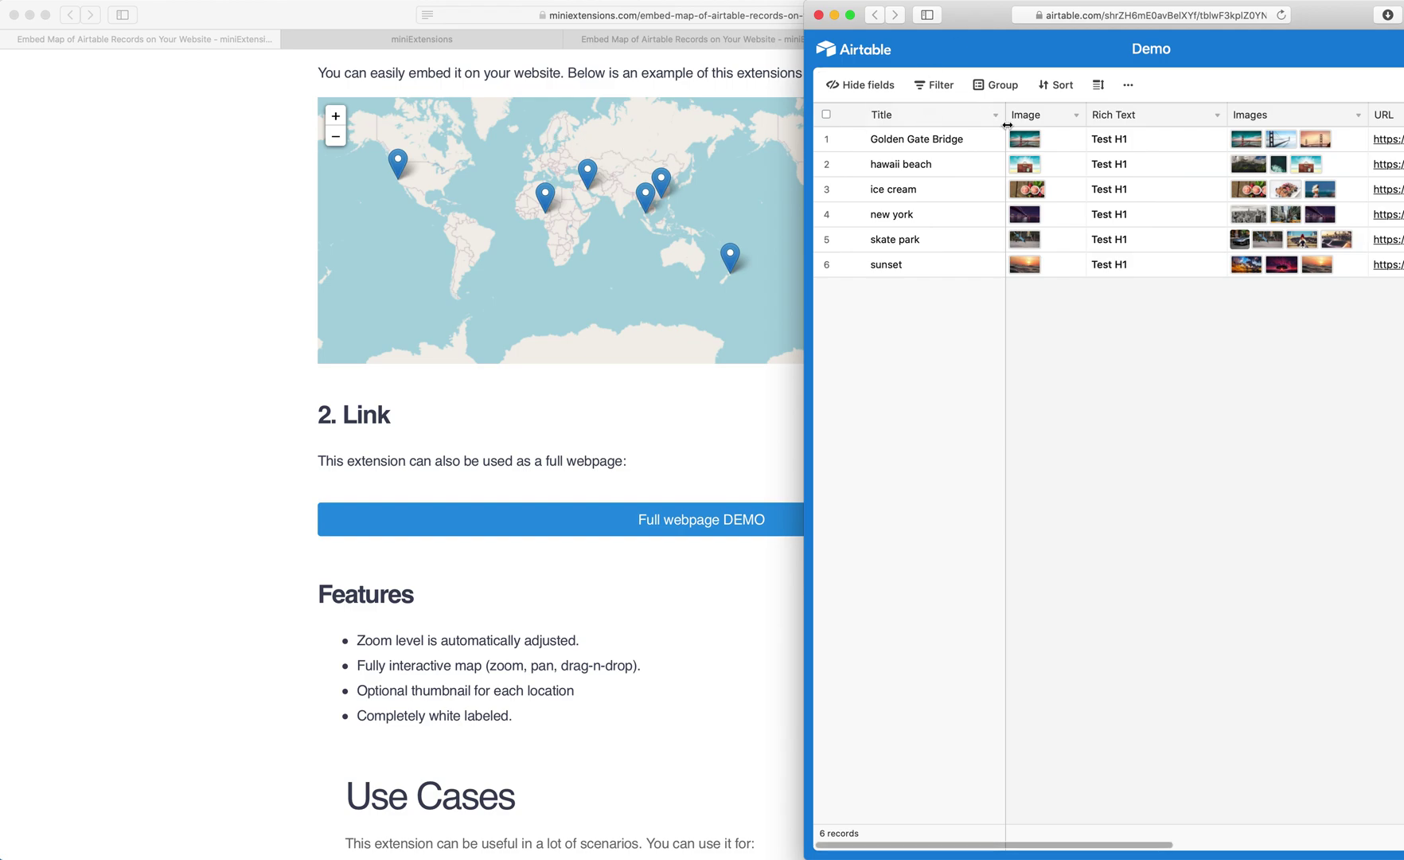
scroll(1094, 266, right, 10)
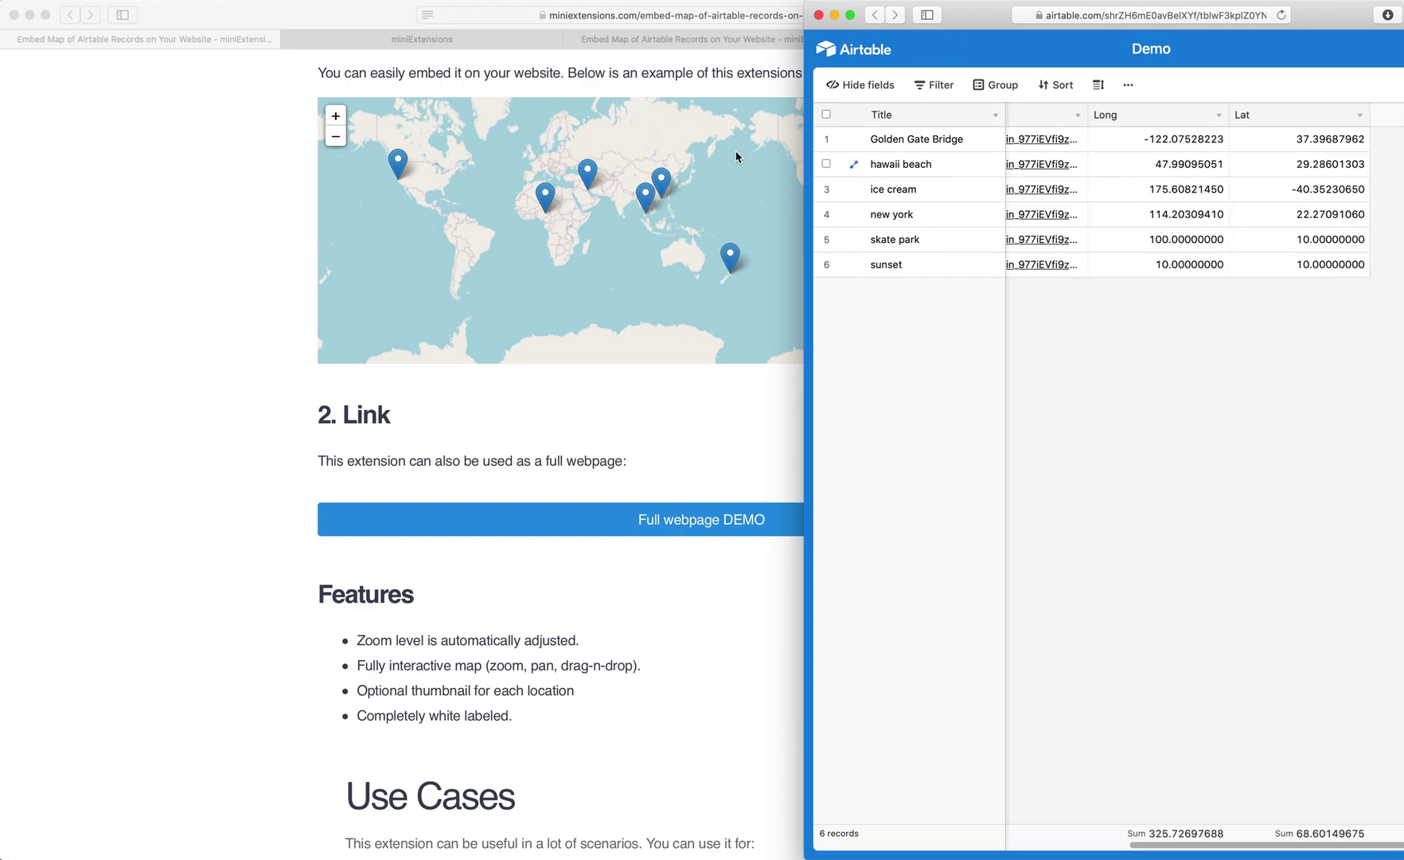
click(1159, 145)
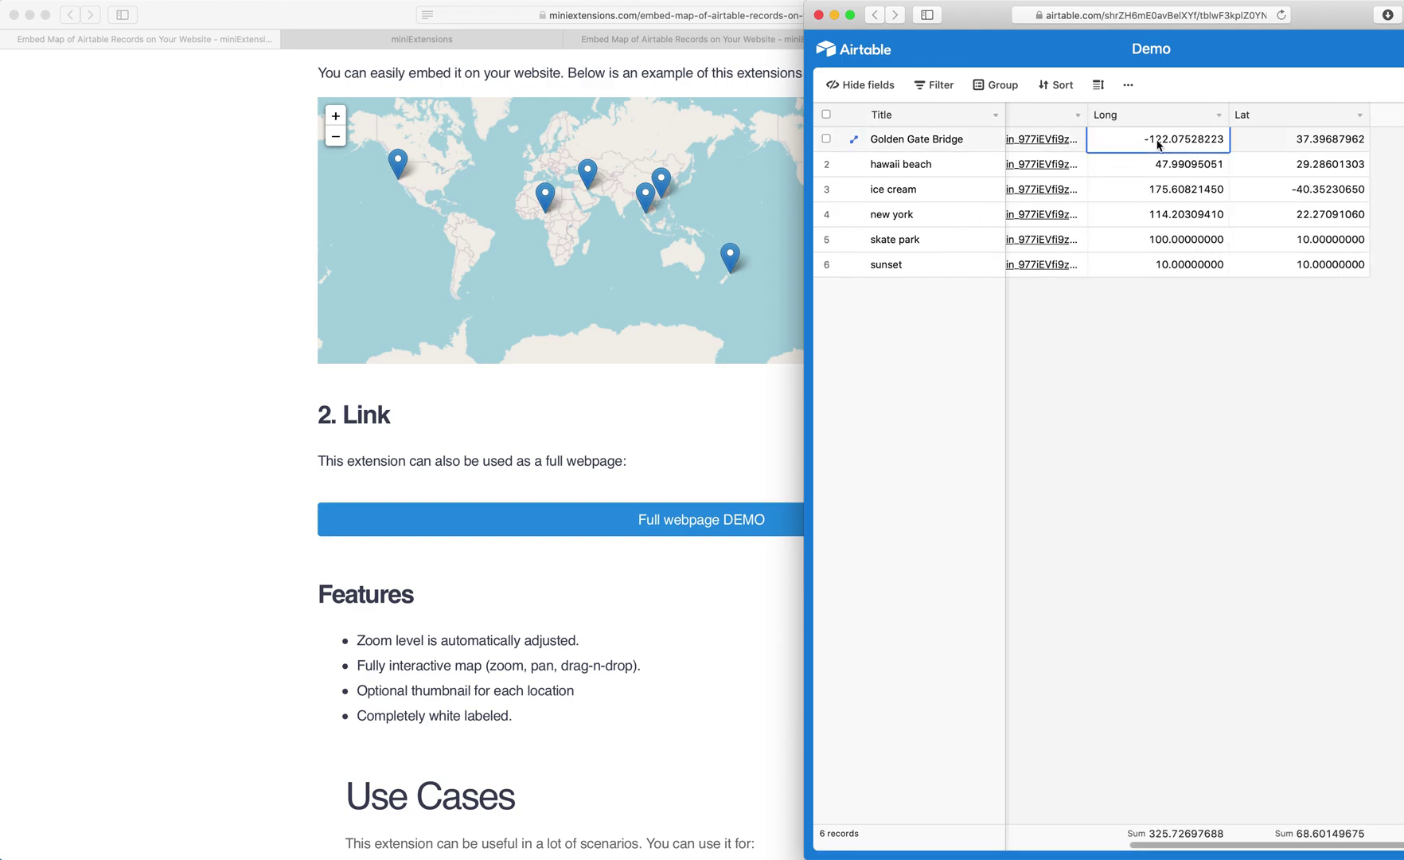
click(1291, 143)
click(1289, 165)
click(1148, 184)
click(1155, 209)
click(1291, 197)
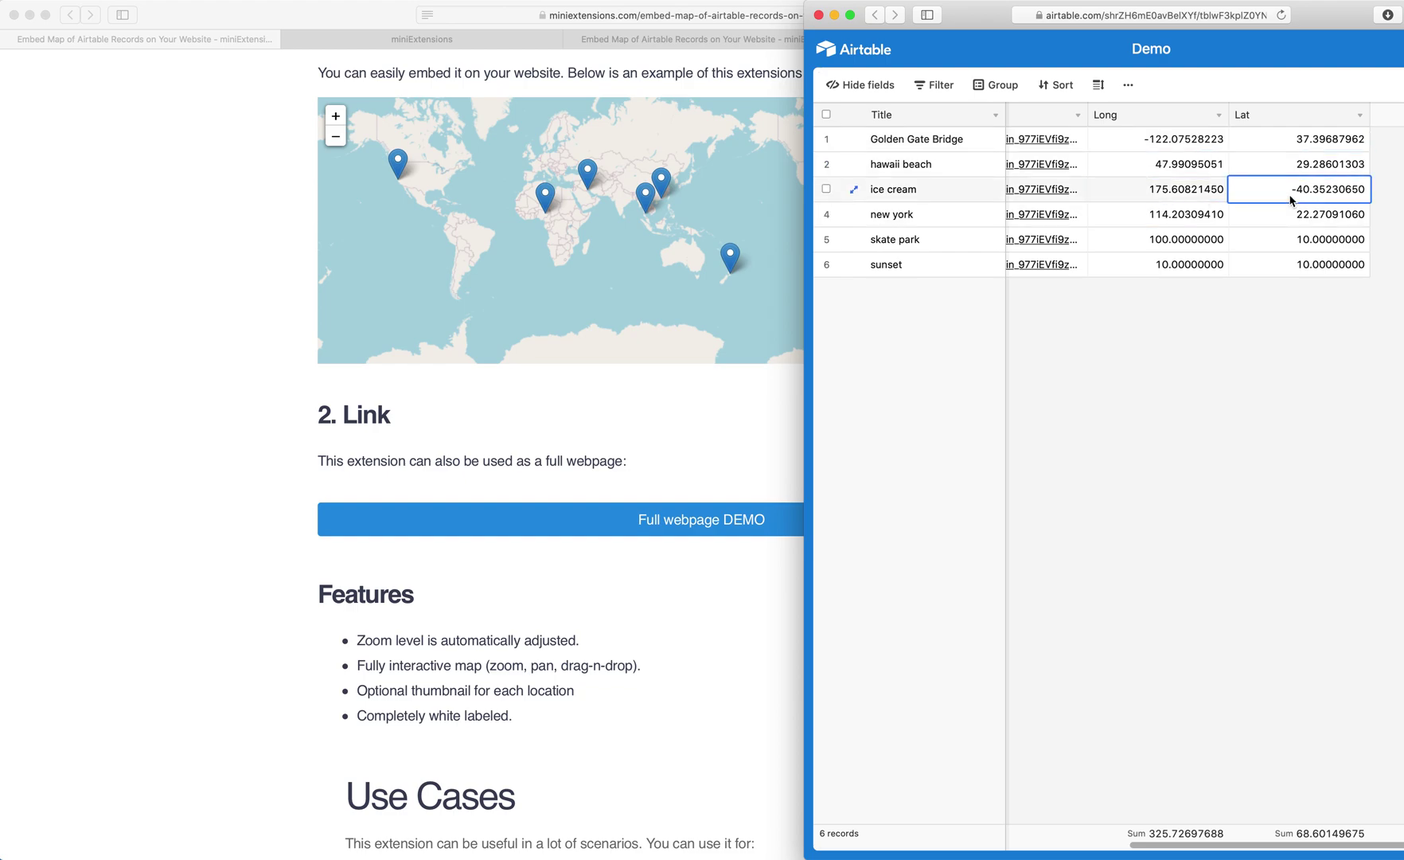
Step: Open the Golden Gate Bridge pin's photo popup, then inspect that record's Images, Title and URL cells
click(437, 180)
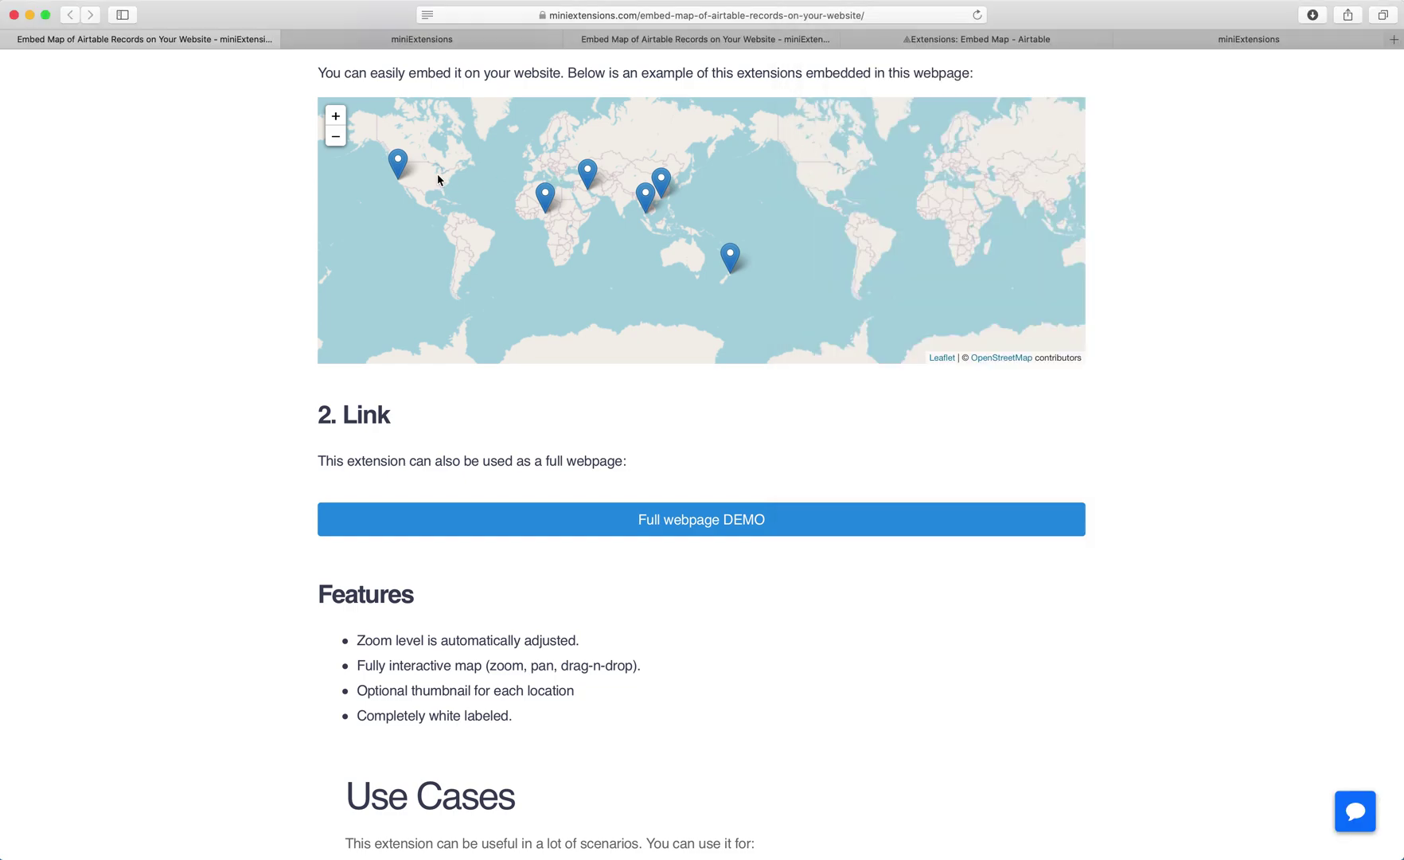
click(398, 164)
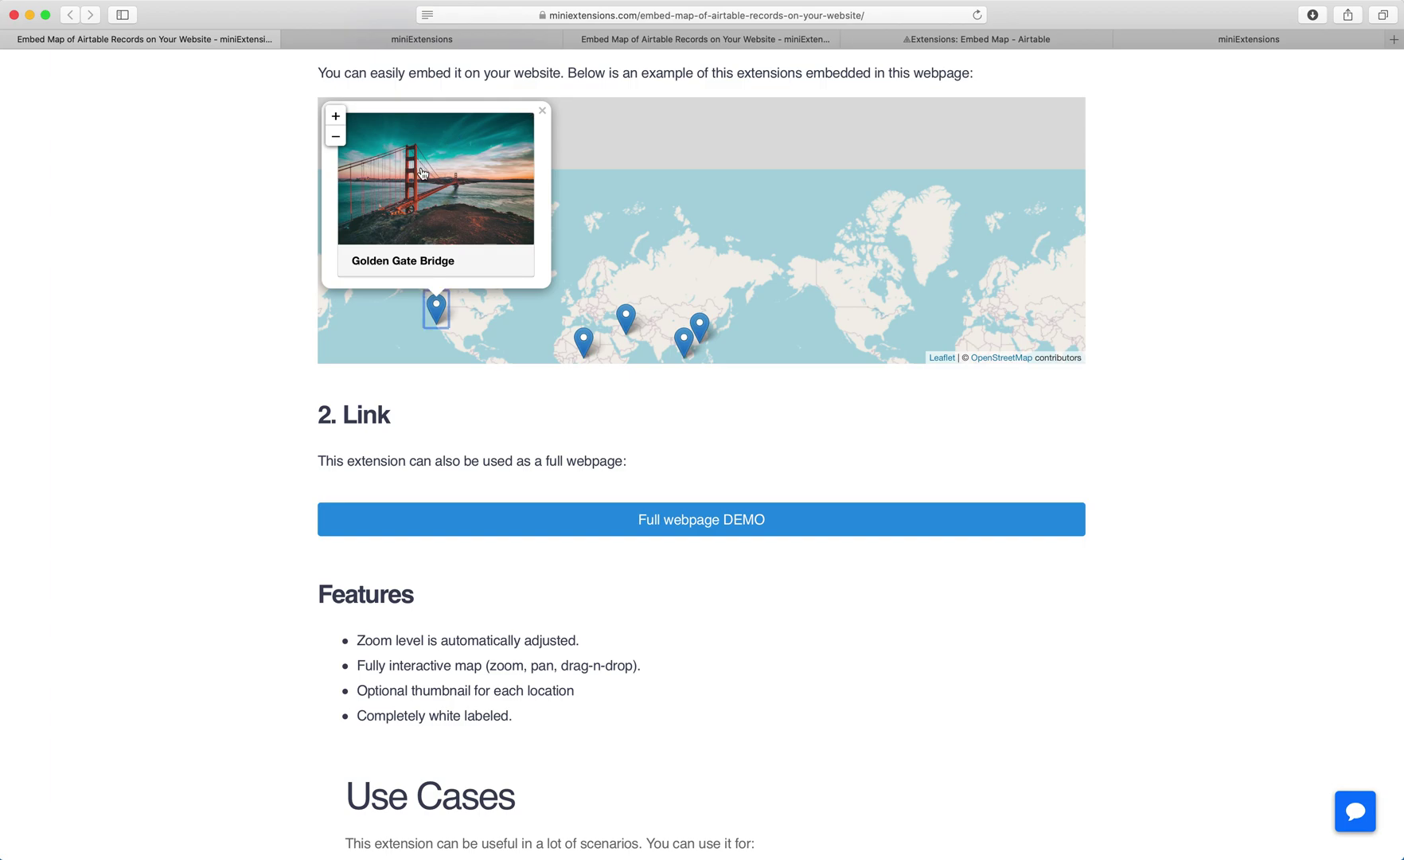
key(super+grave)
scroll(1149, 147, left, 5)
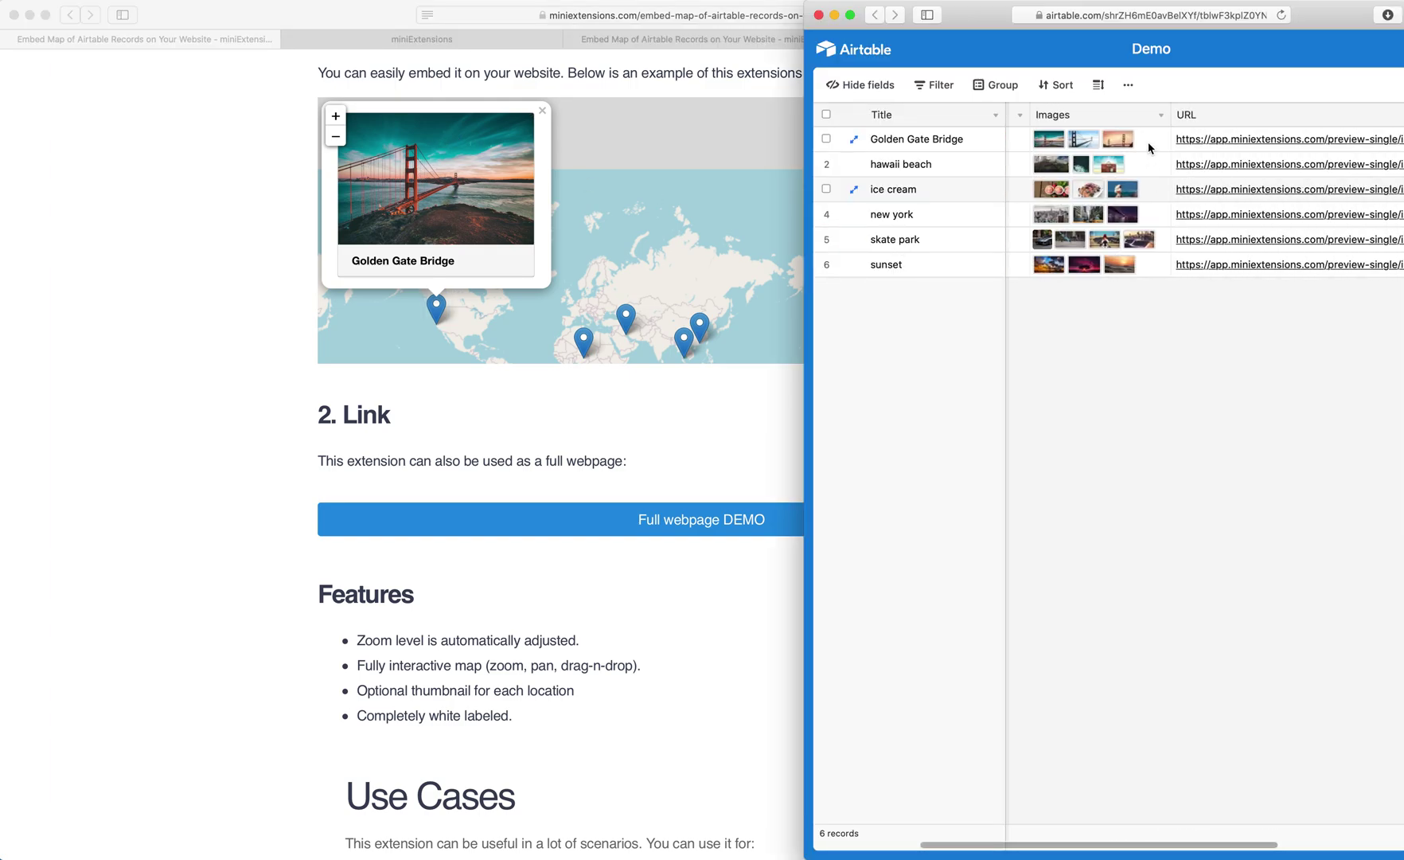
click(1149, 147)
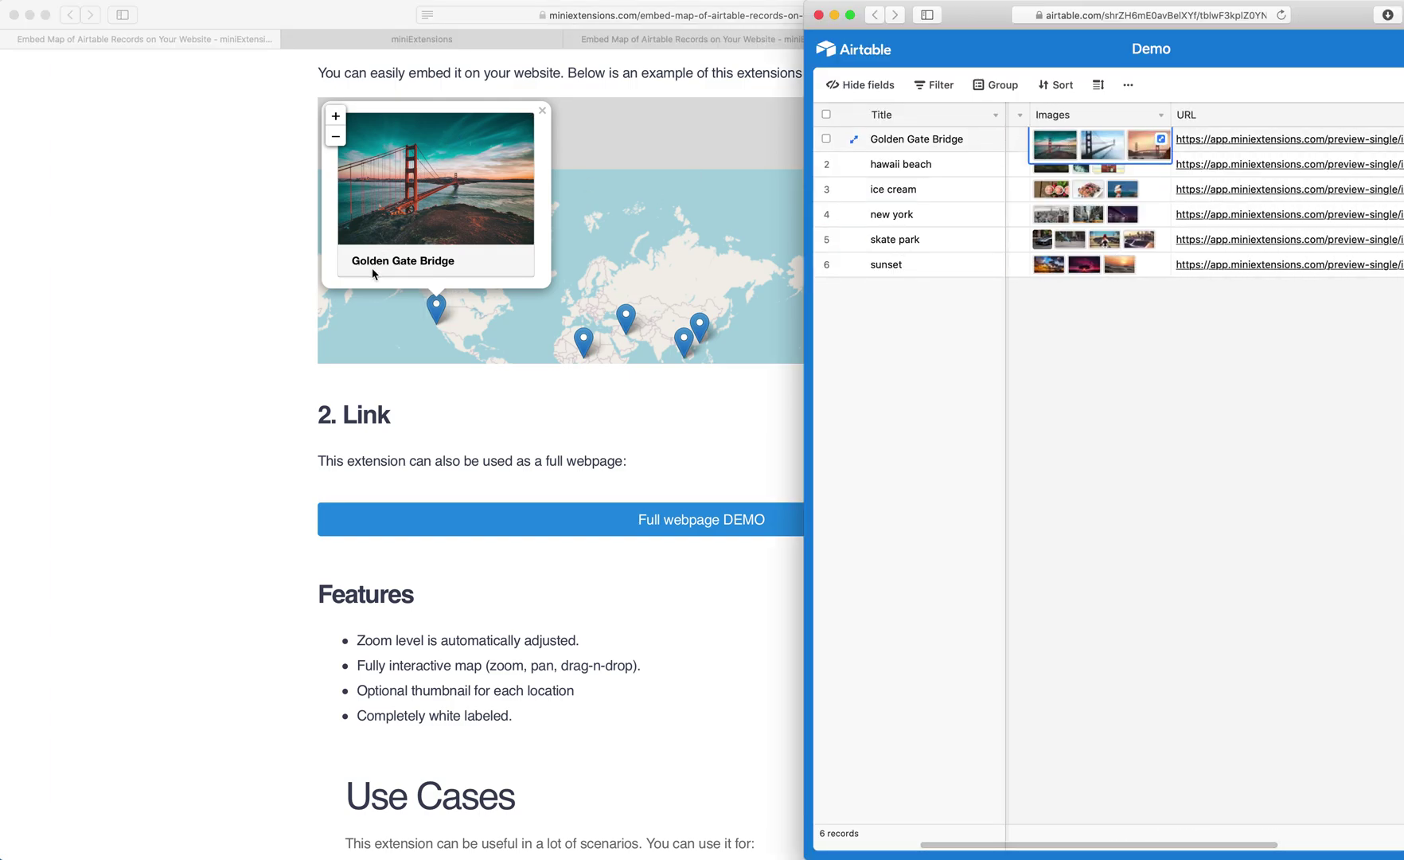
click(948, 140)
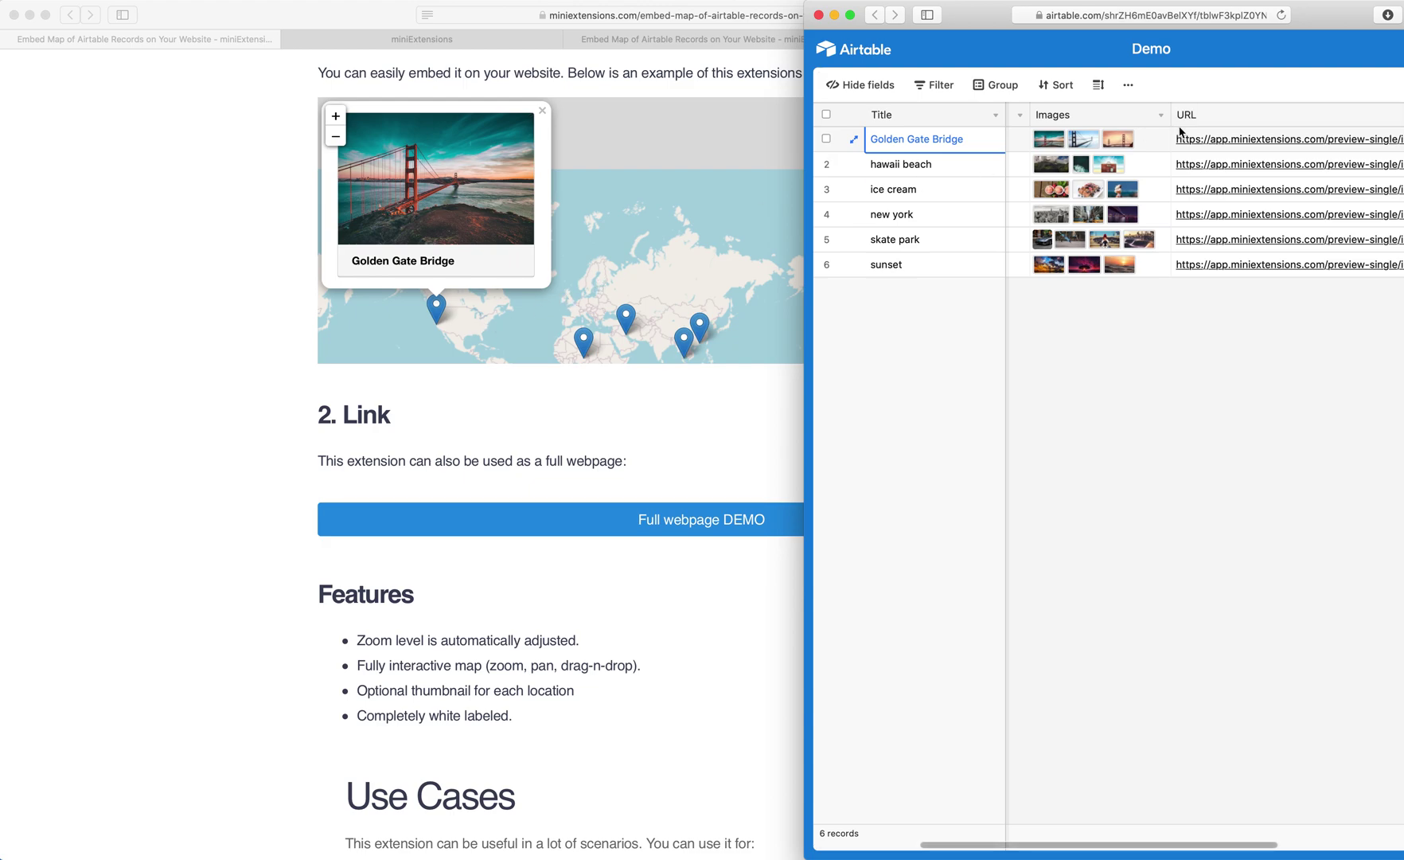
click(1238, 149)
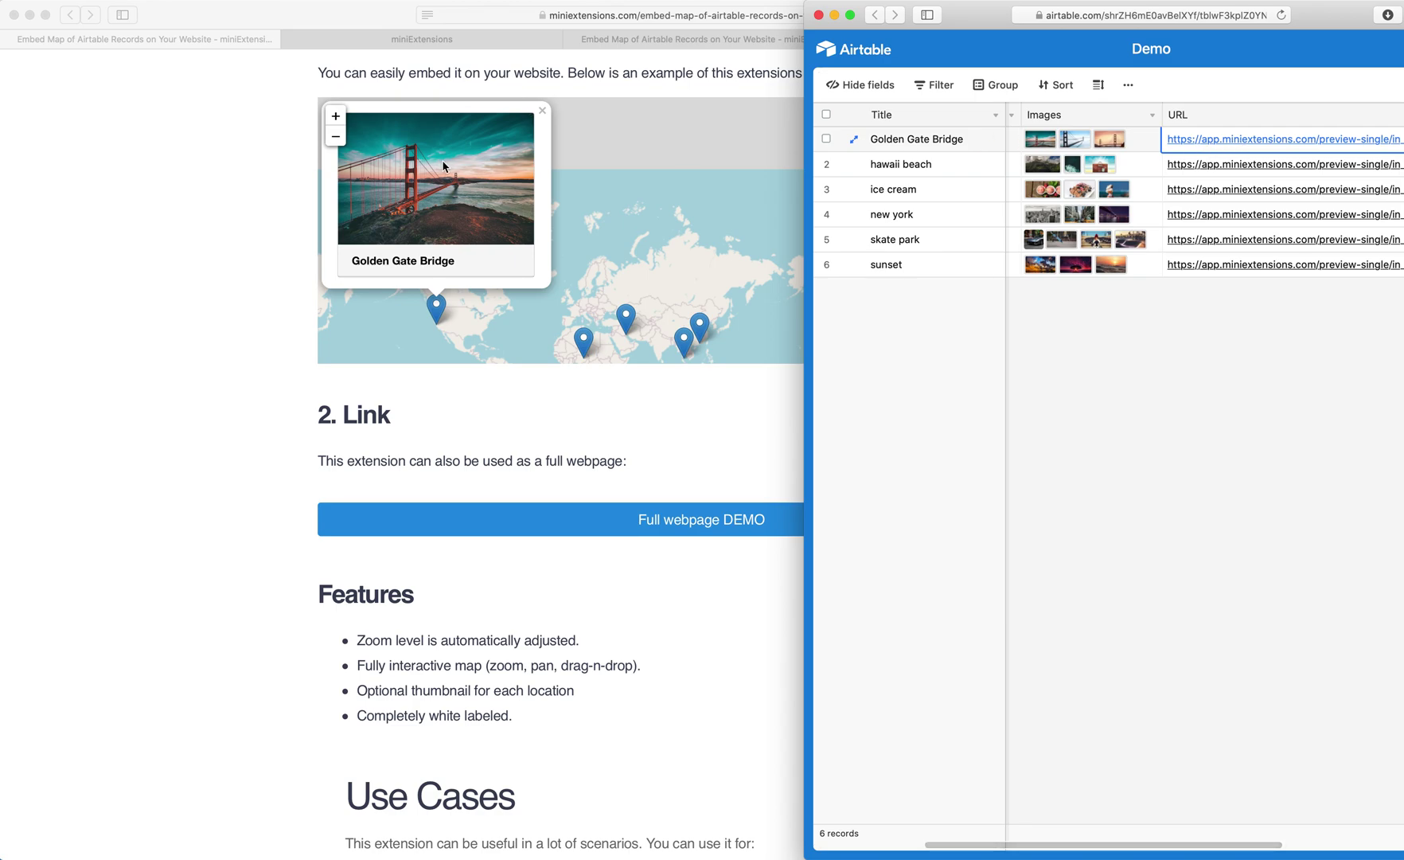
click(450, 167)
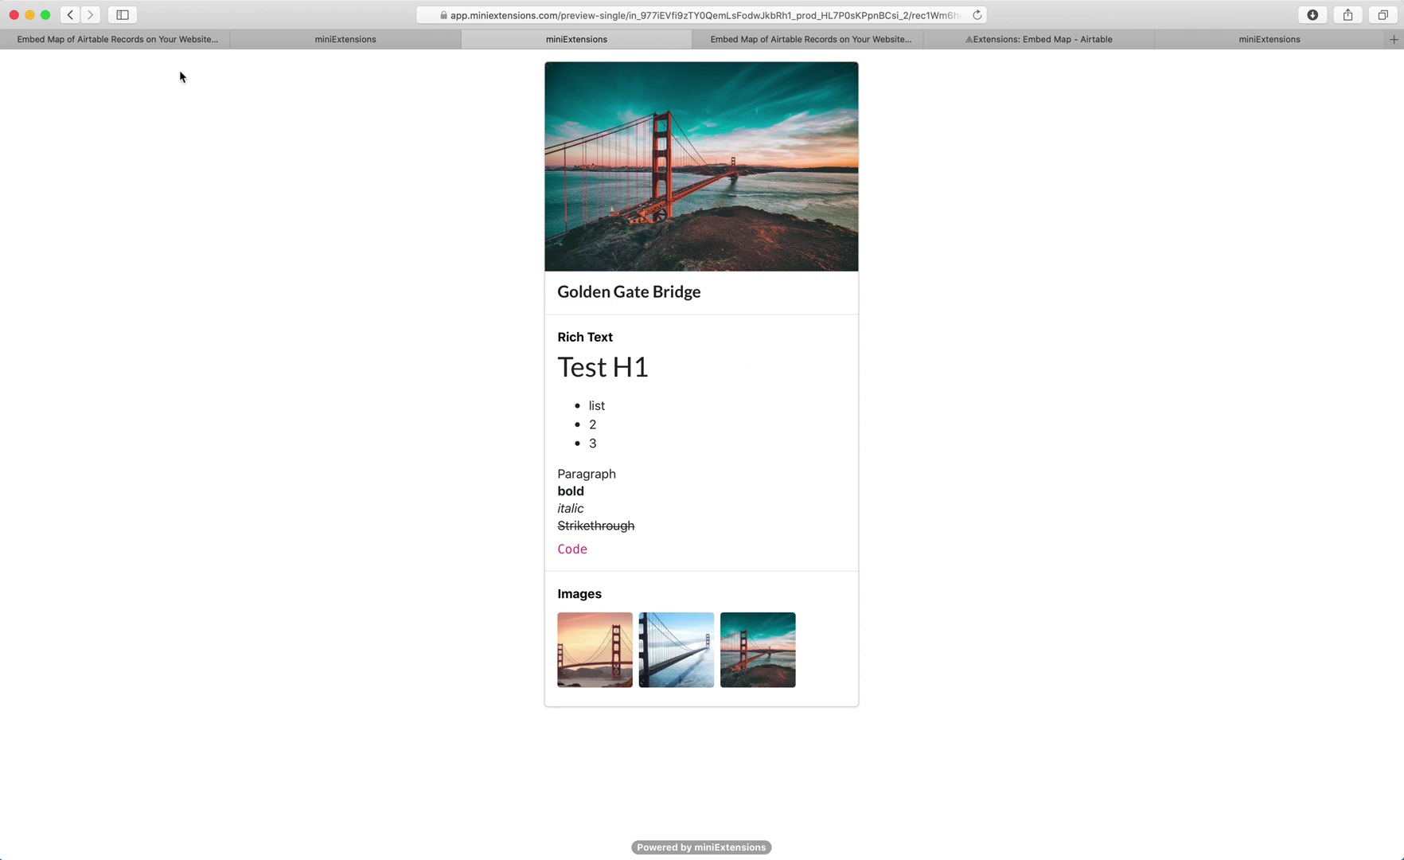
Step: Go back from the Golden Gate Bridge preview page to the embed-map article tab
click(134, 39)
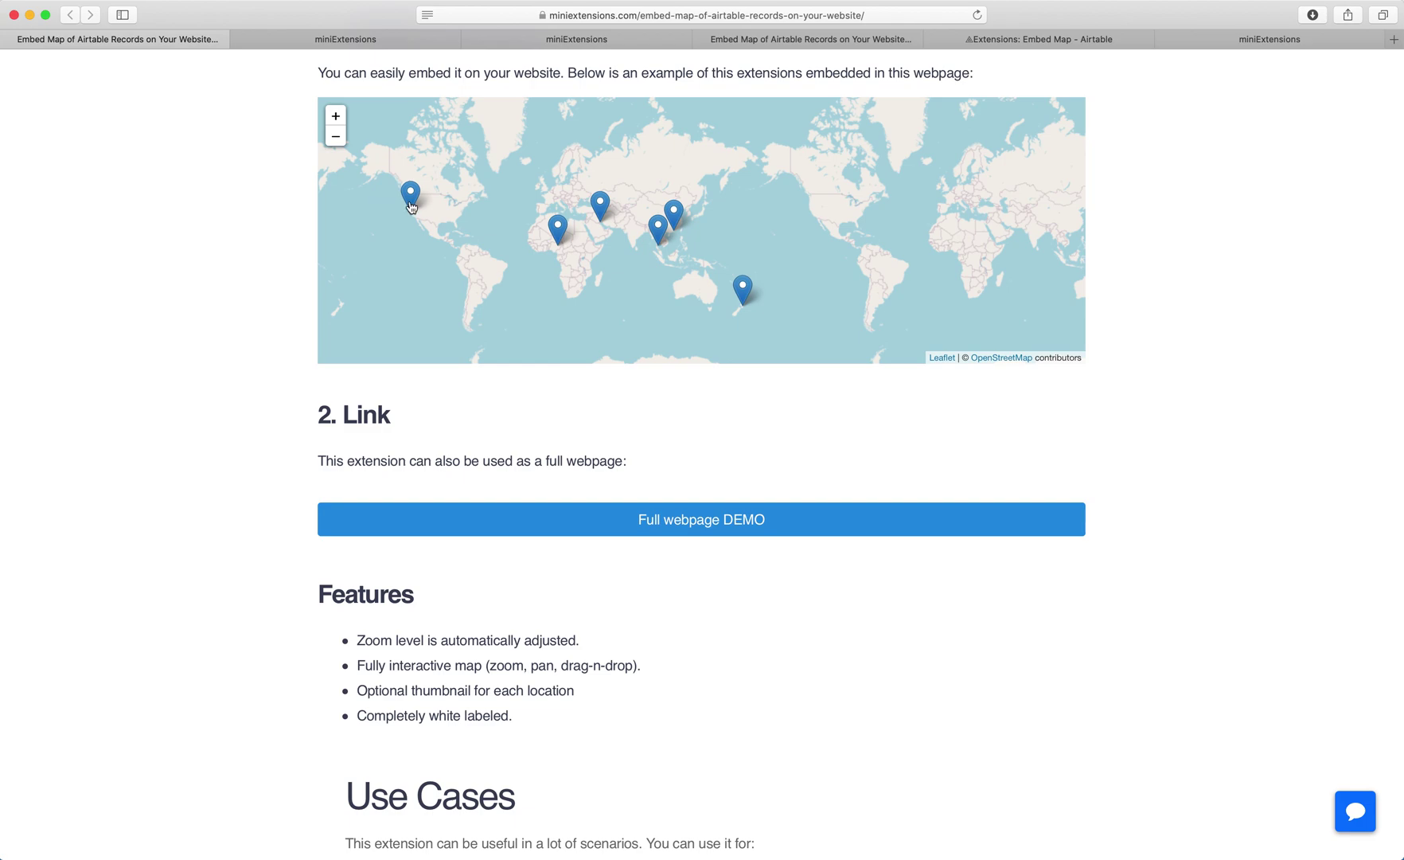
Step: Open the Full webpage DEMO, pan its map toward the Americas, then close both demo tabs
click(494, 528)
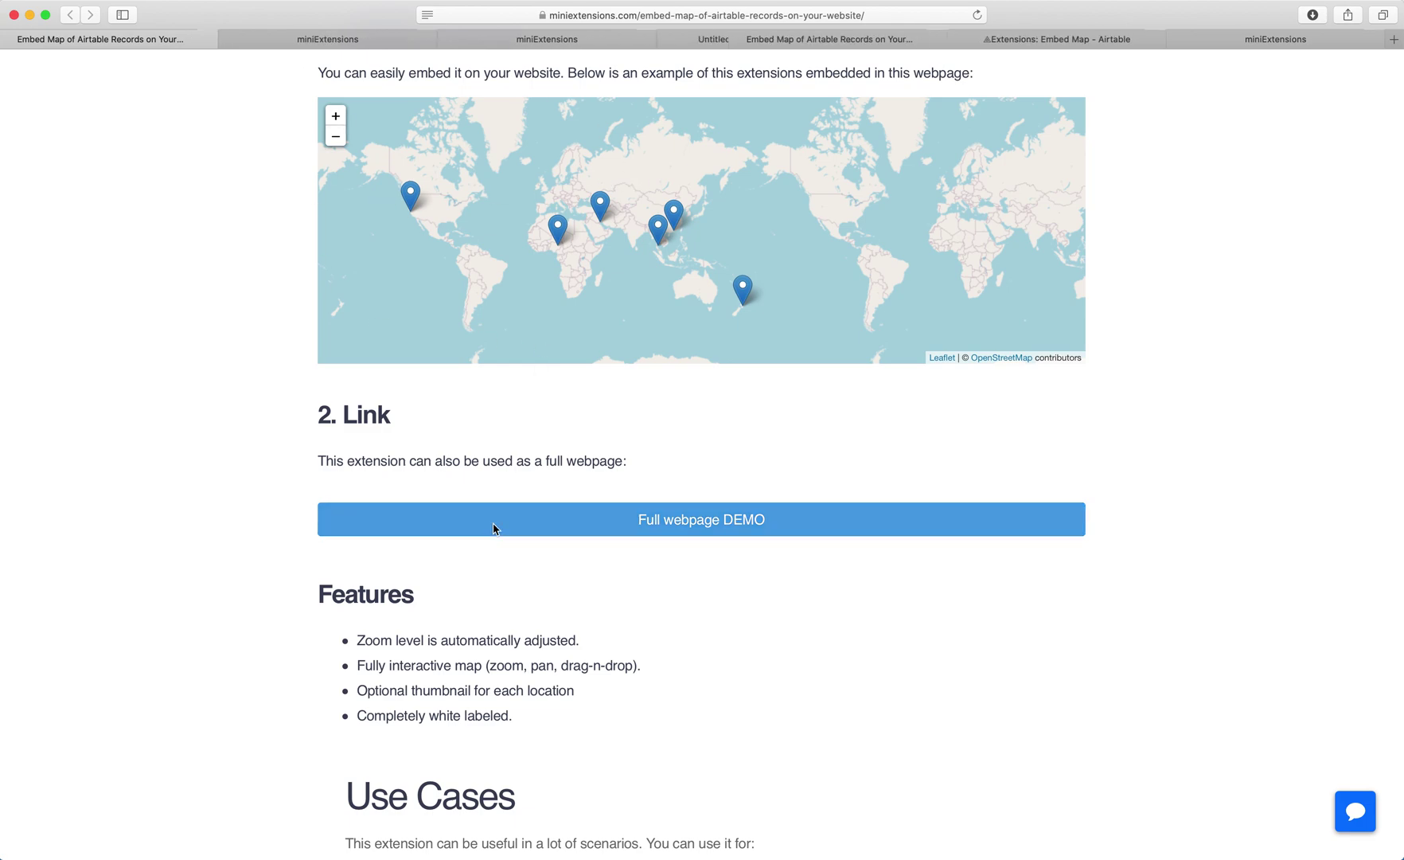
click(502, 44)
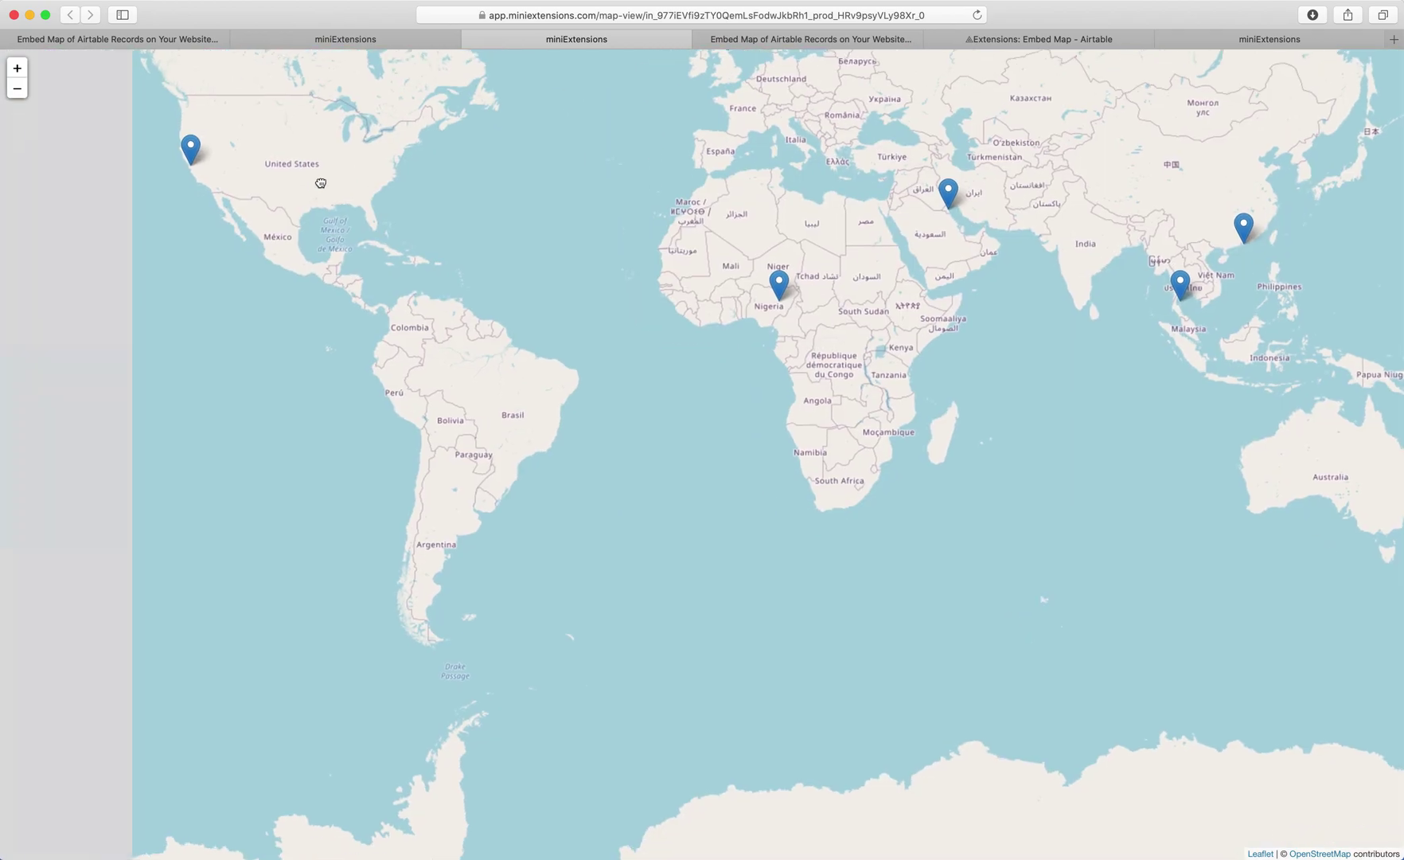
drag(166, 280, 315, 178)
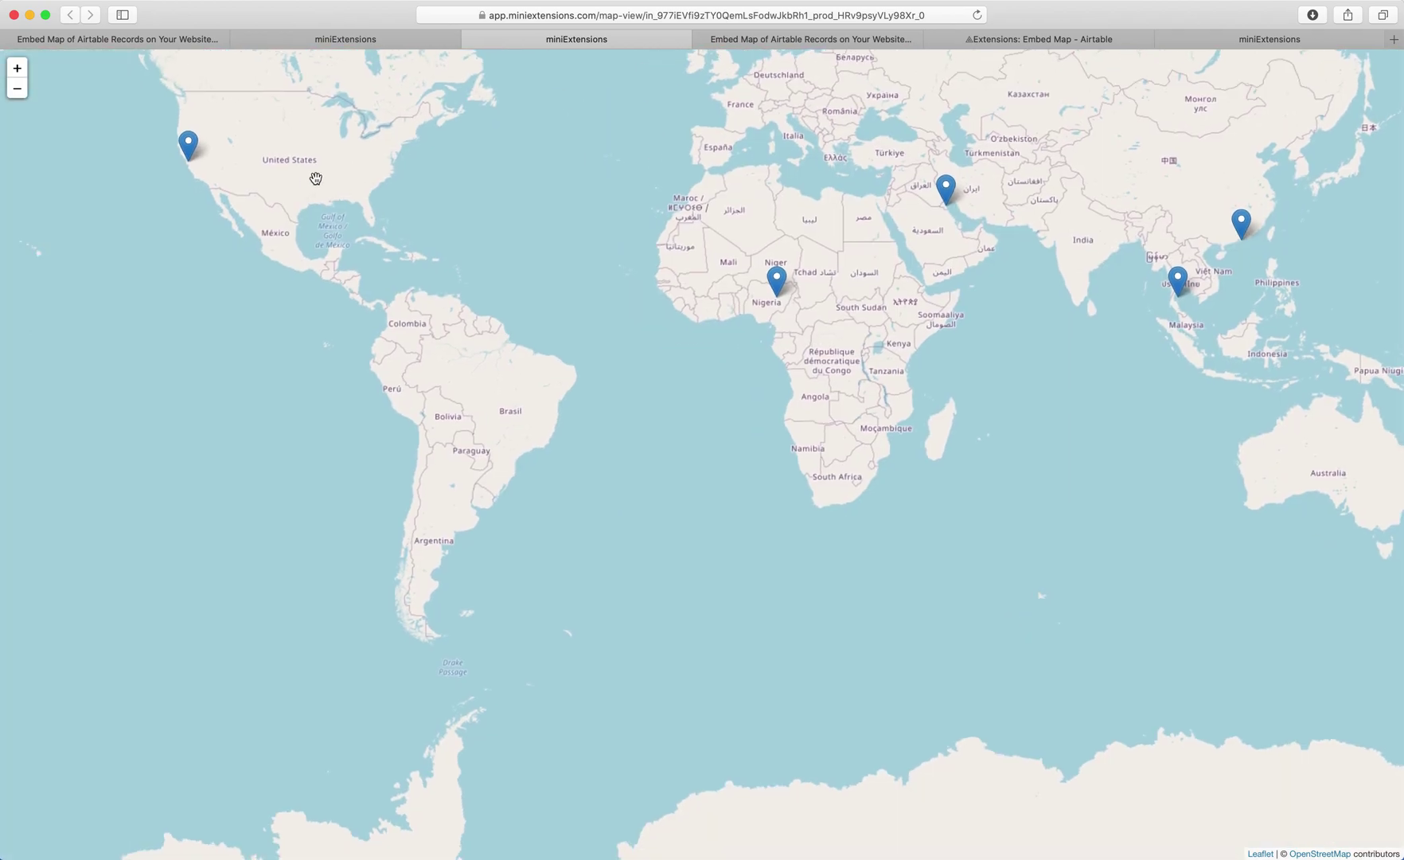
key(super+w)
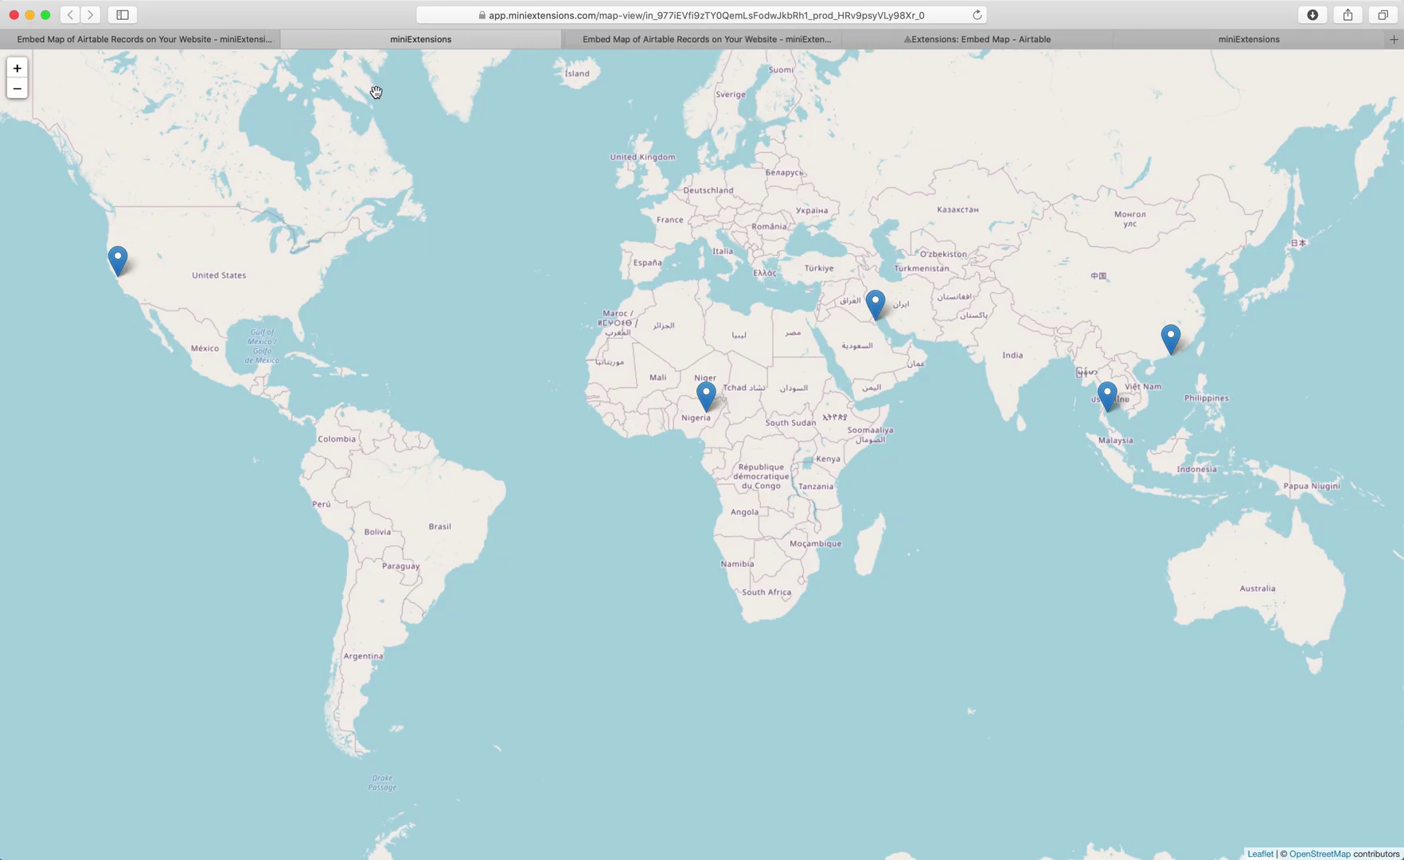
key(super+w)
click(539, 39)
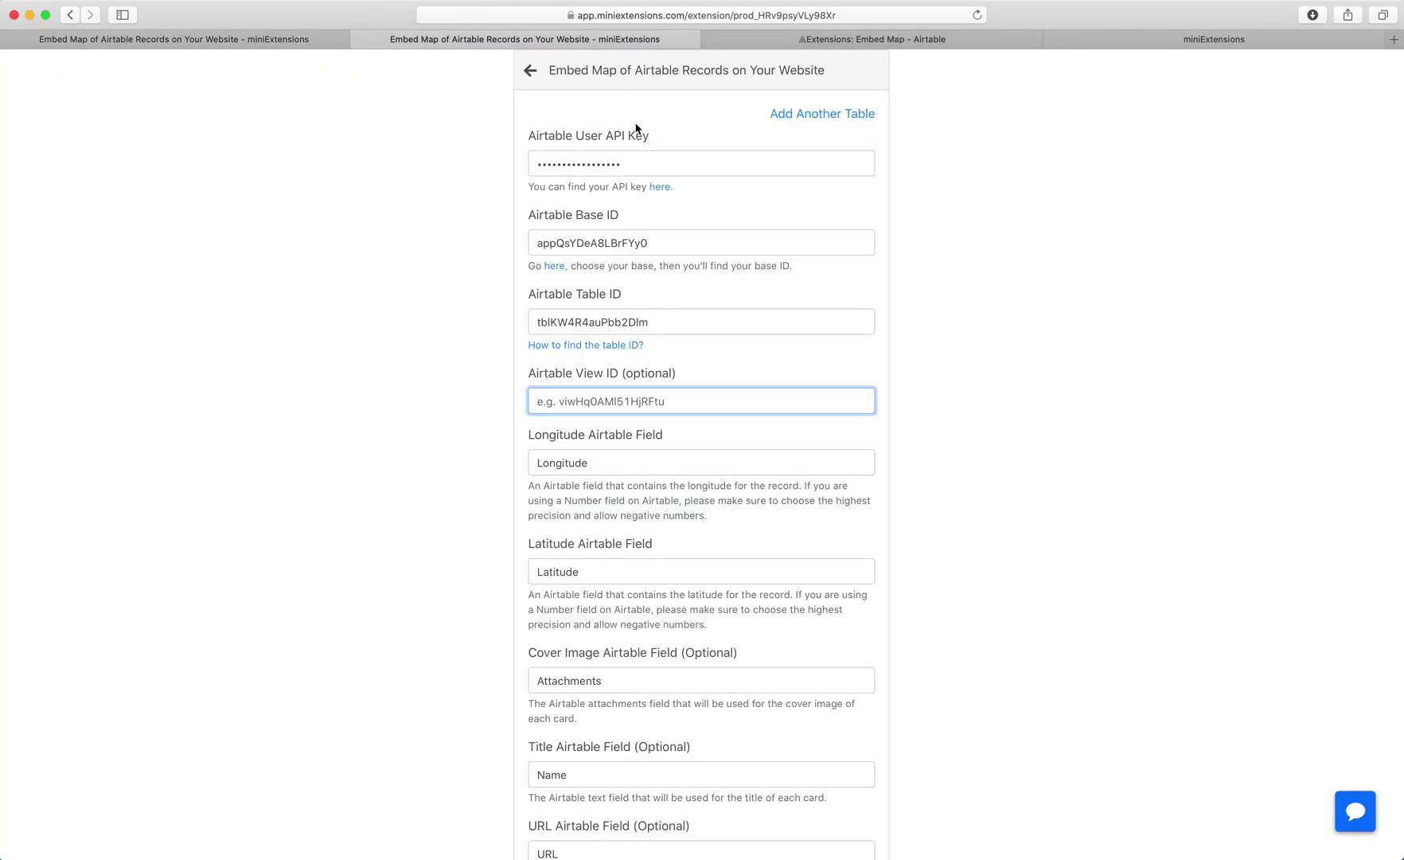
Step: Review the API Key and optional View ID entries in the Embed Map settings form
click(630, 166)
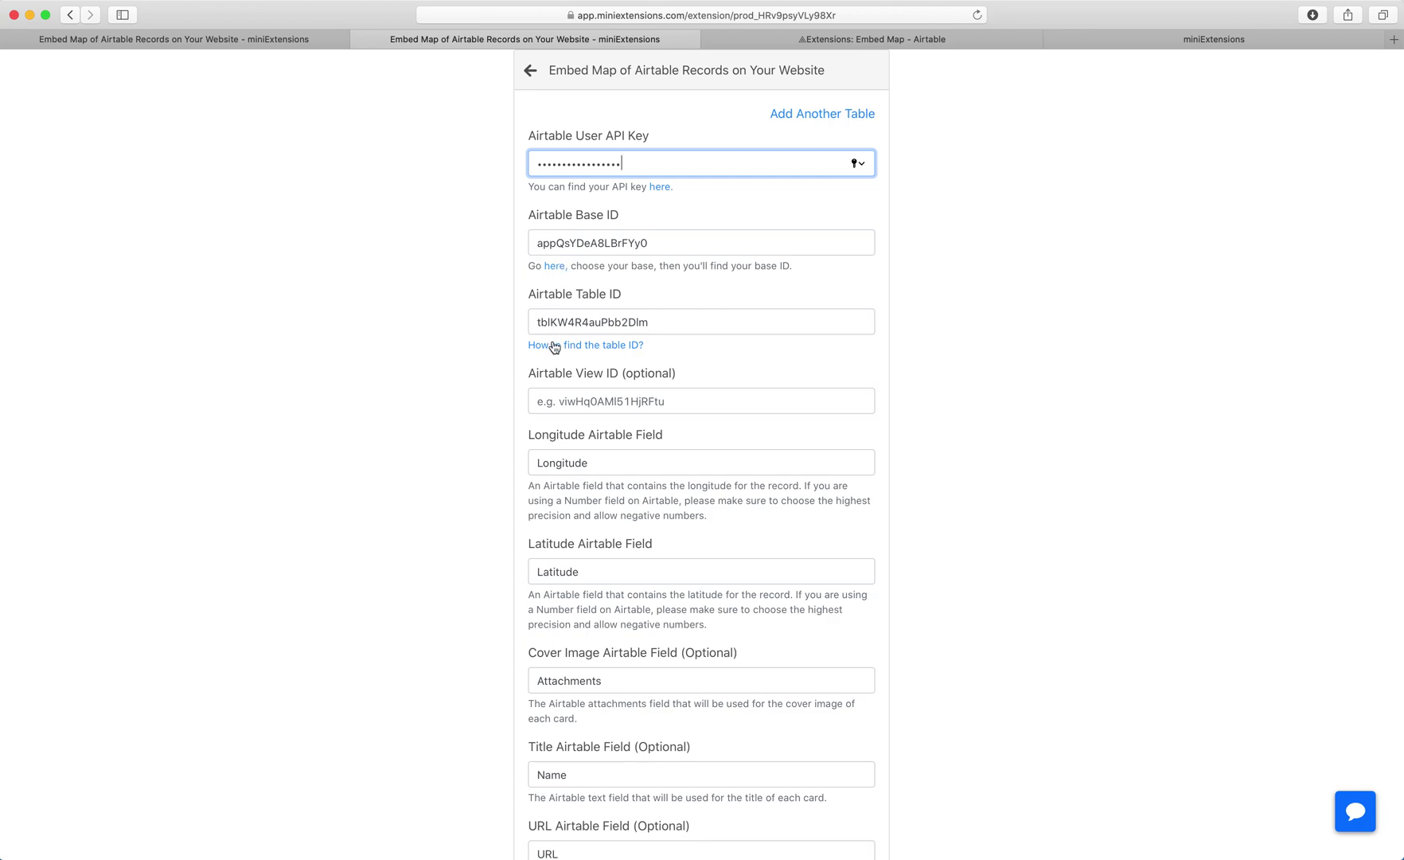
click(548, 404)
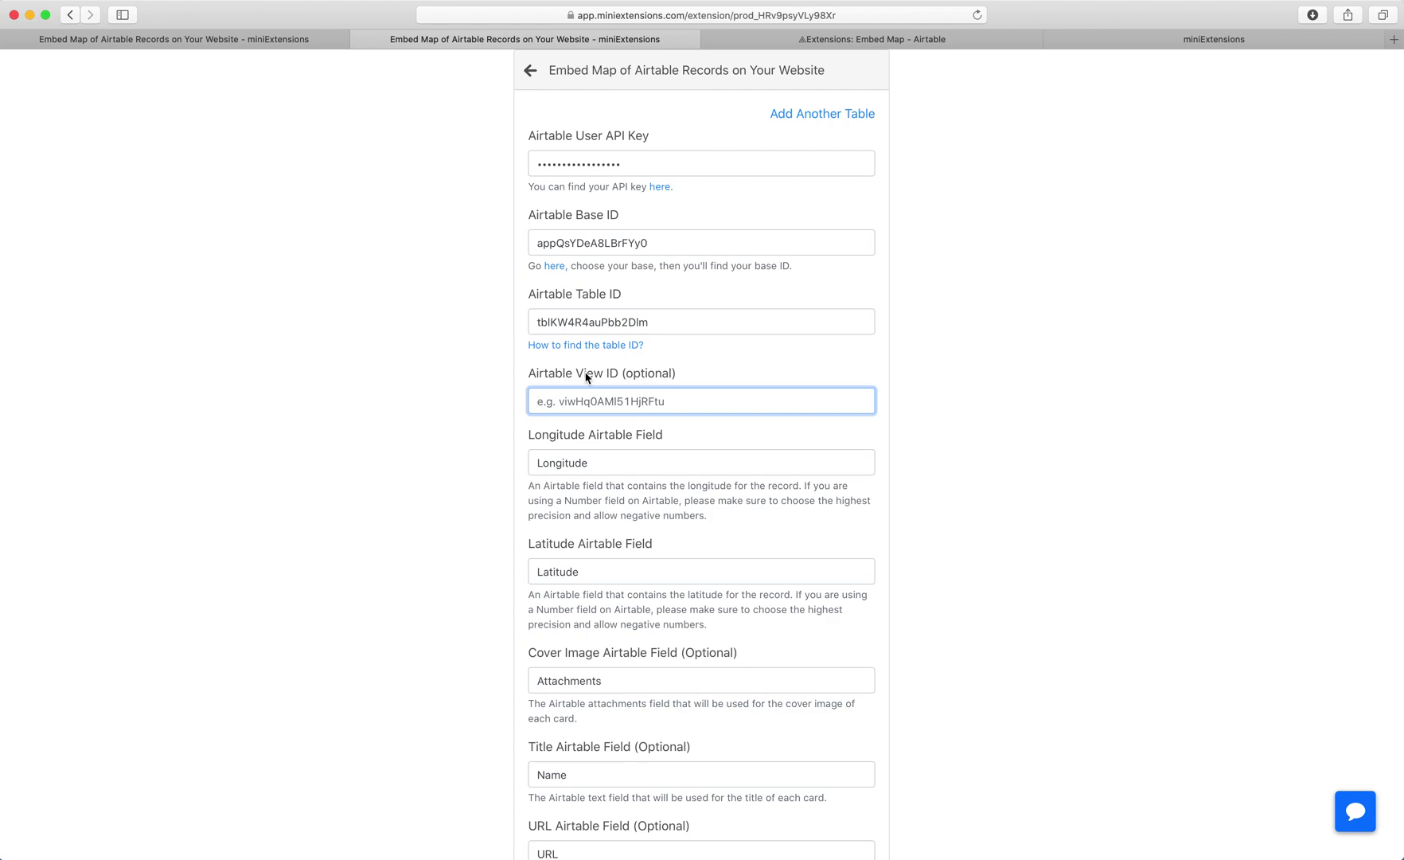
scroll(806, 195, down, 3)
Step: Tile the Airtable Embed Map table on the right half beside the settings form
click(856, 40)
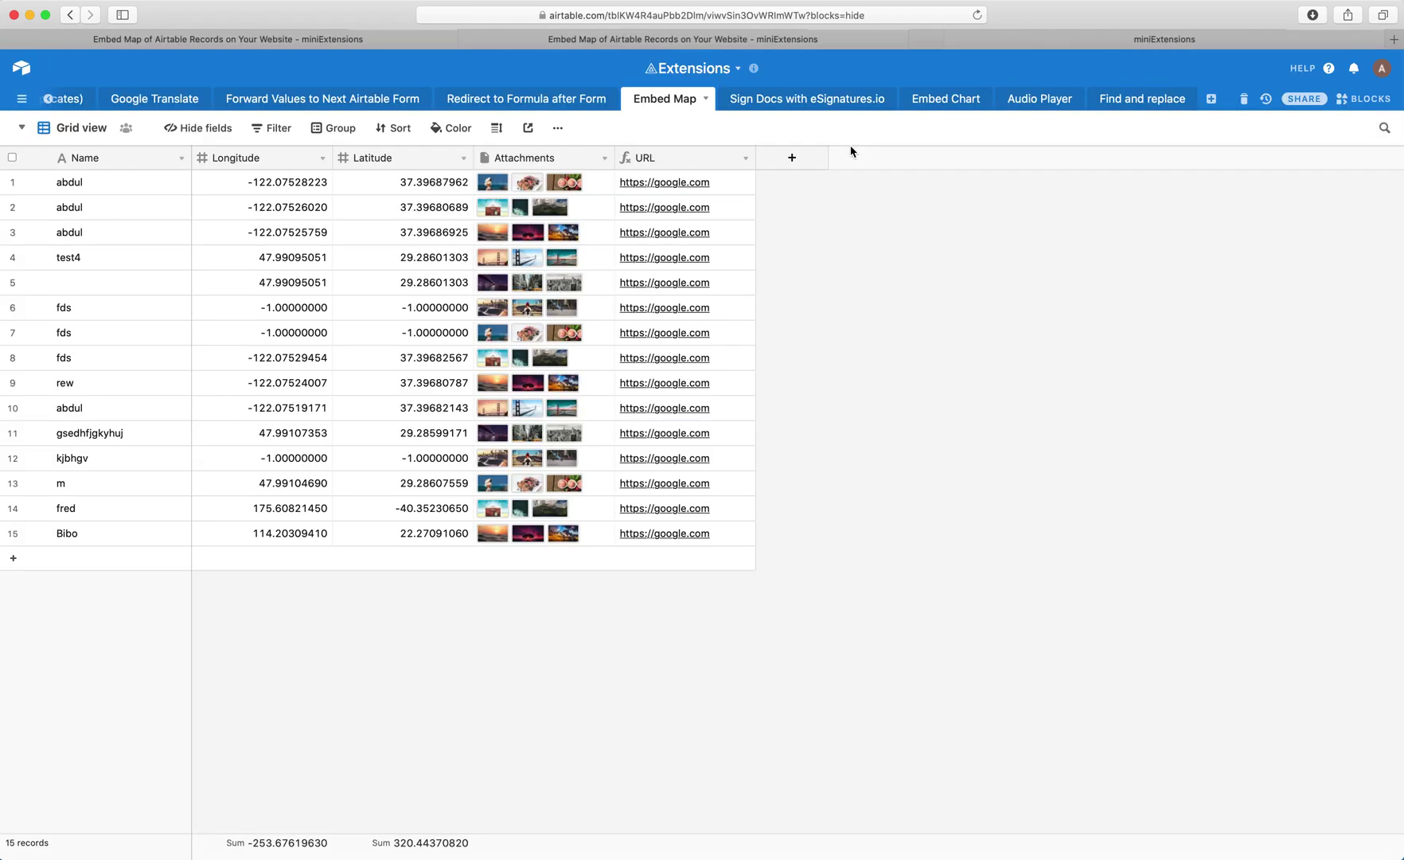
key(super+w)
key(super+grave)
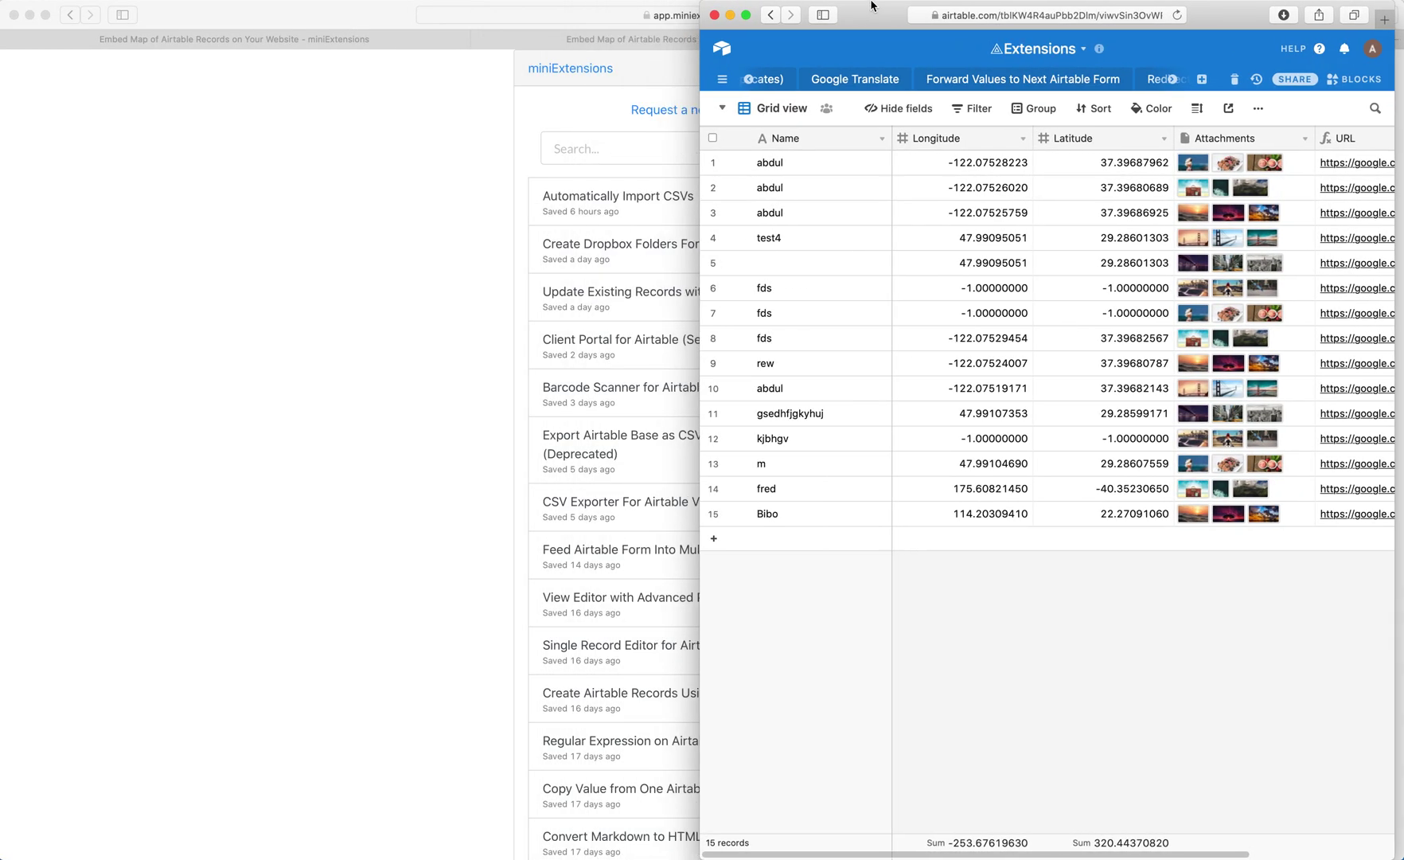
key(ctrl+alt+Left)
key(ctrl+alt+super+Right)
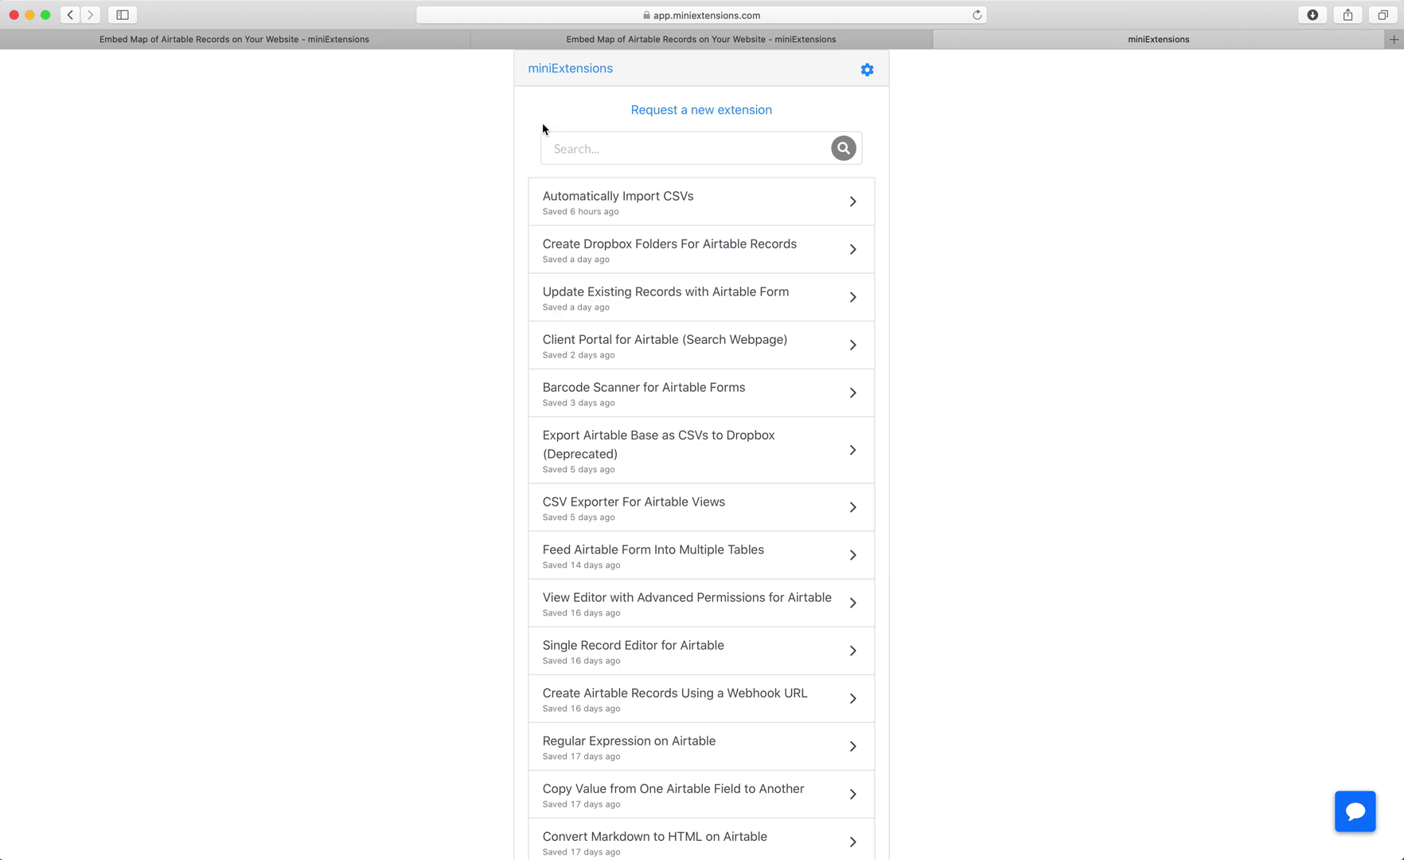
key(ctrl+shift+Tab)
key(ctrl+alt+super+Left)
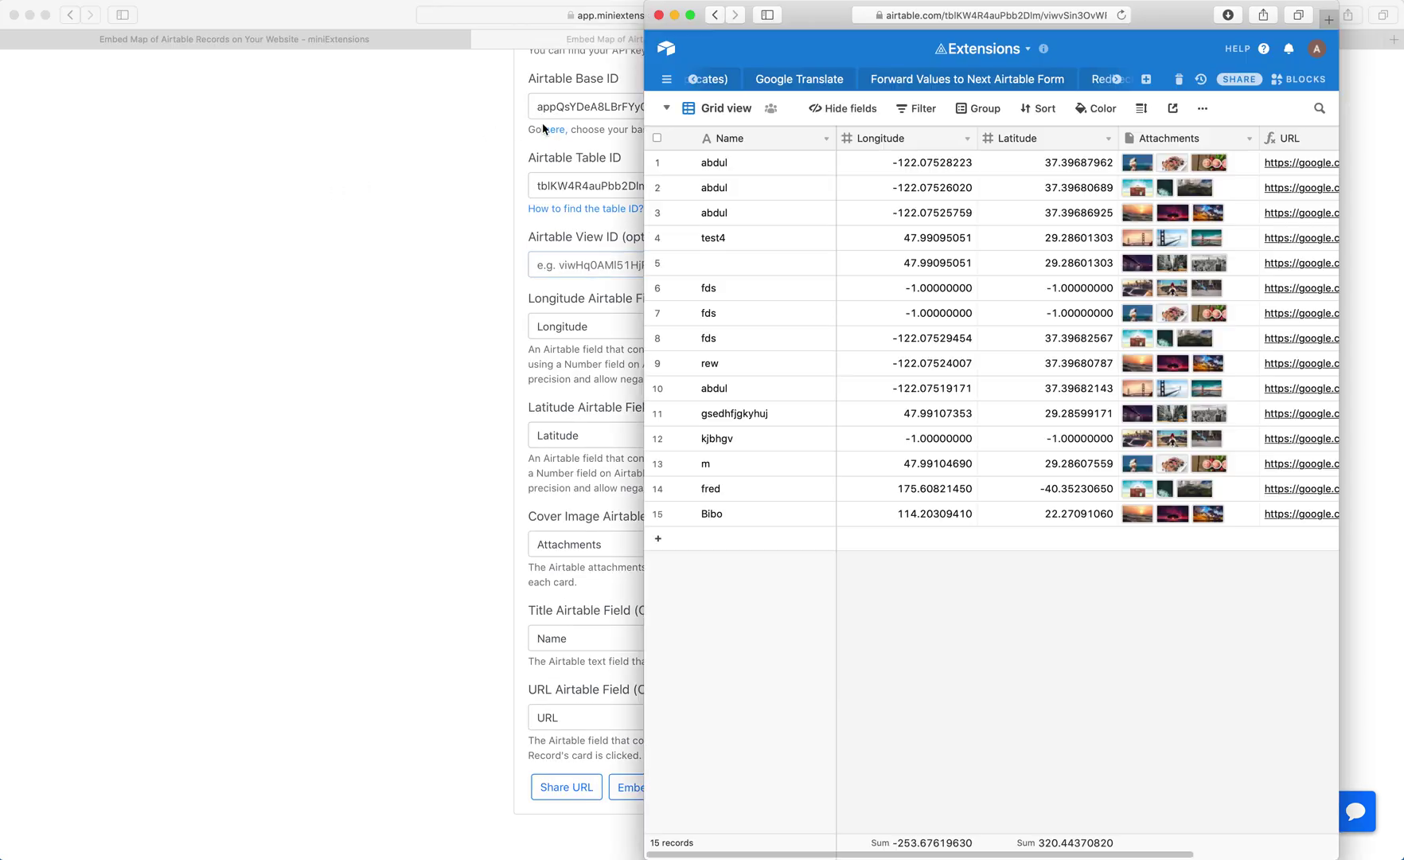
click(893, 138)
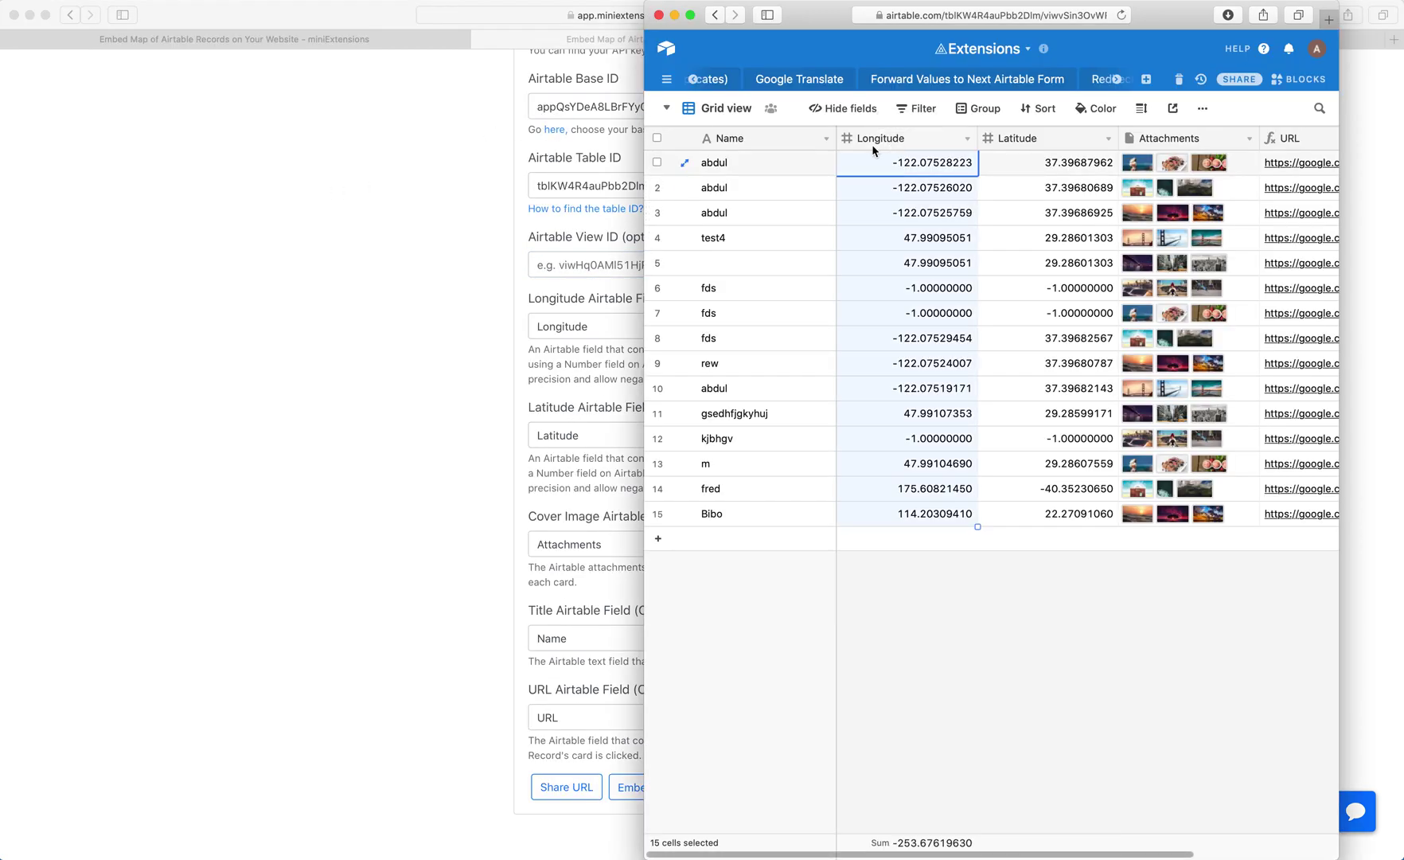
drag(809, 25, 954, 25)
Step: Check that Longitude is an 8-decimal Number field allowing negatives, then cancel unchanged
double_click(1060, 141)
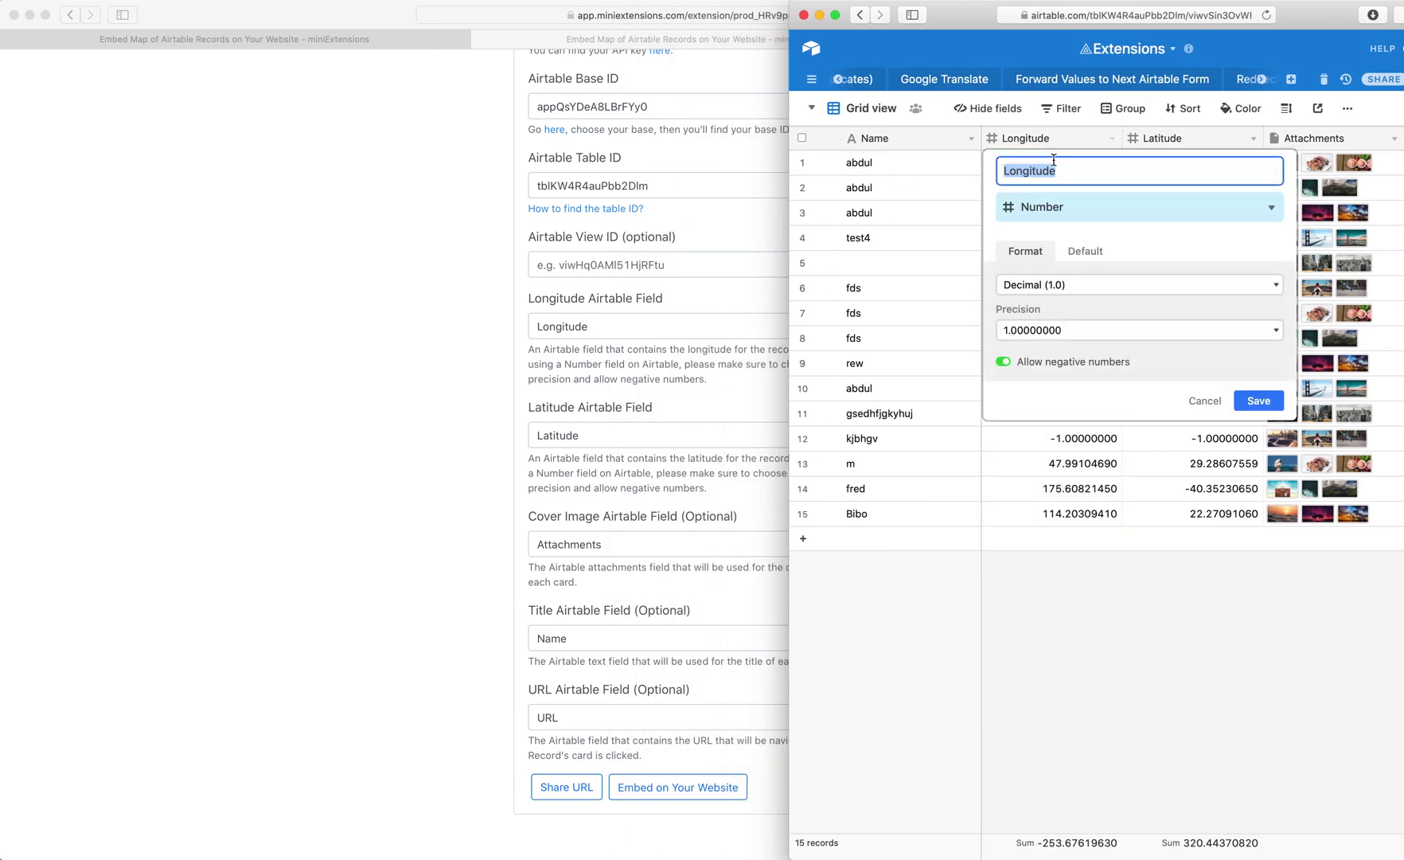
click(615, 466)
drag(1403, 344, 961, 344)
click(1027, 345)
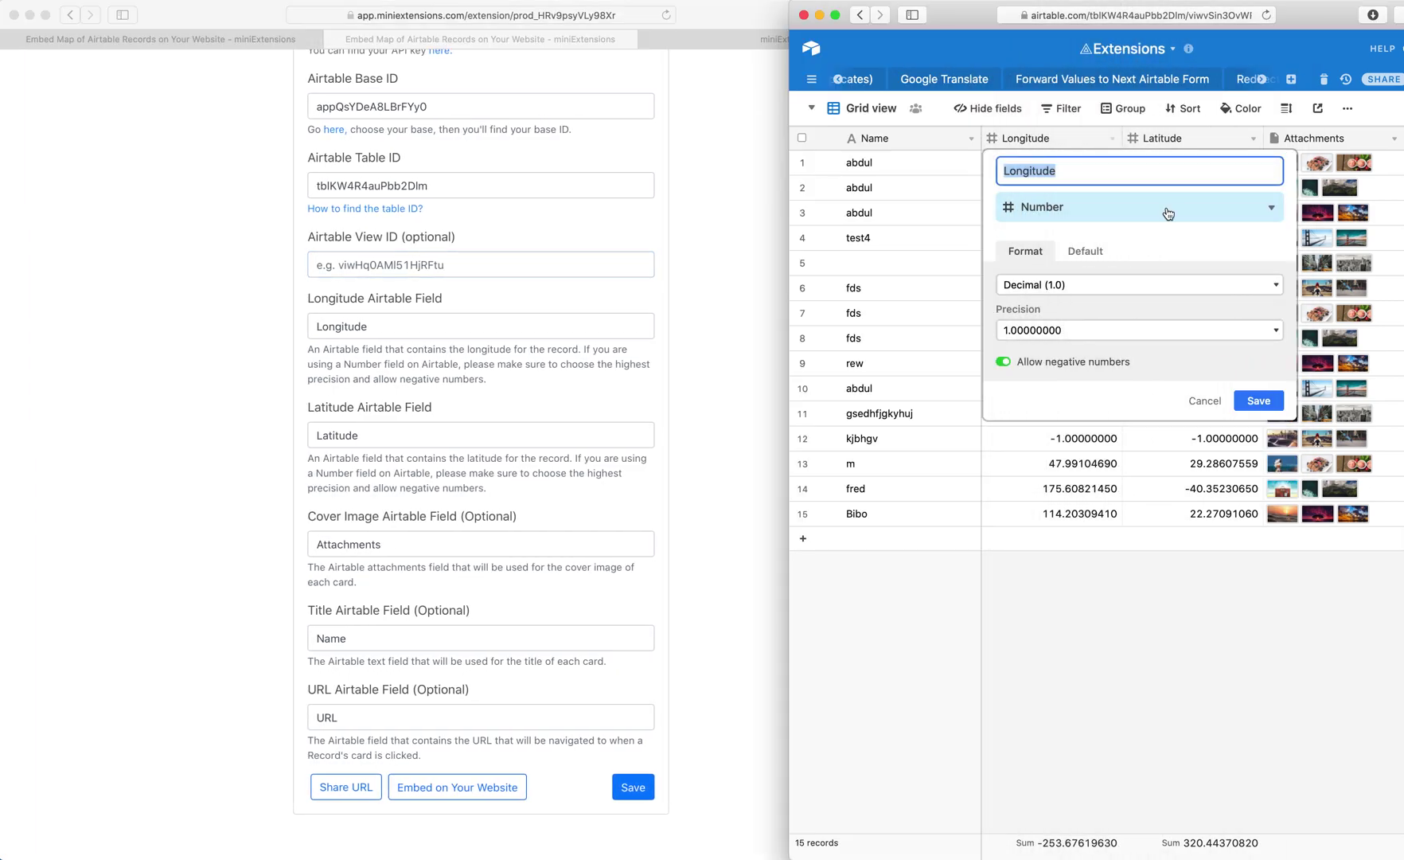
click(1198, 133)
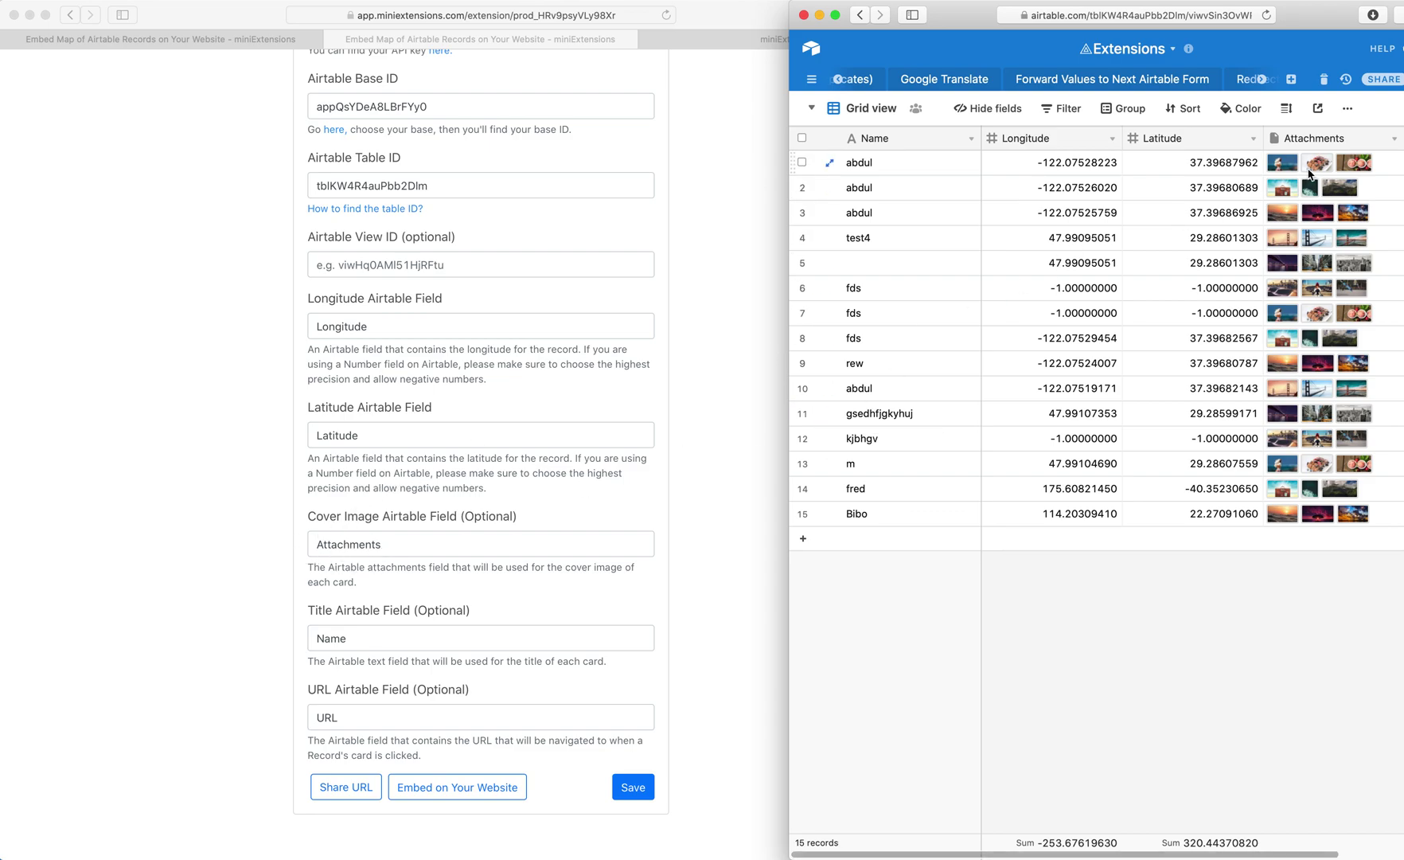
scroll(1223, 144, right, 3)
click(1194, 141)
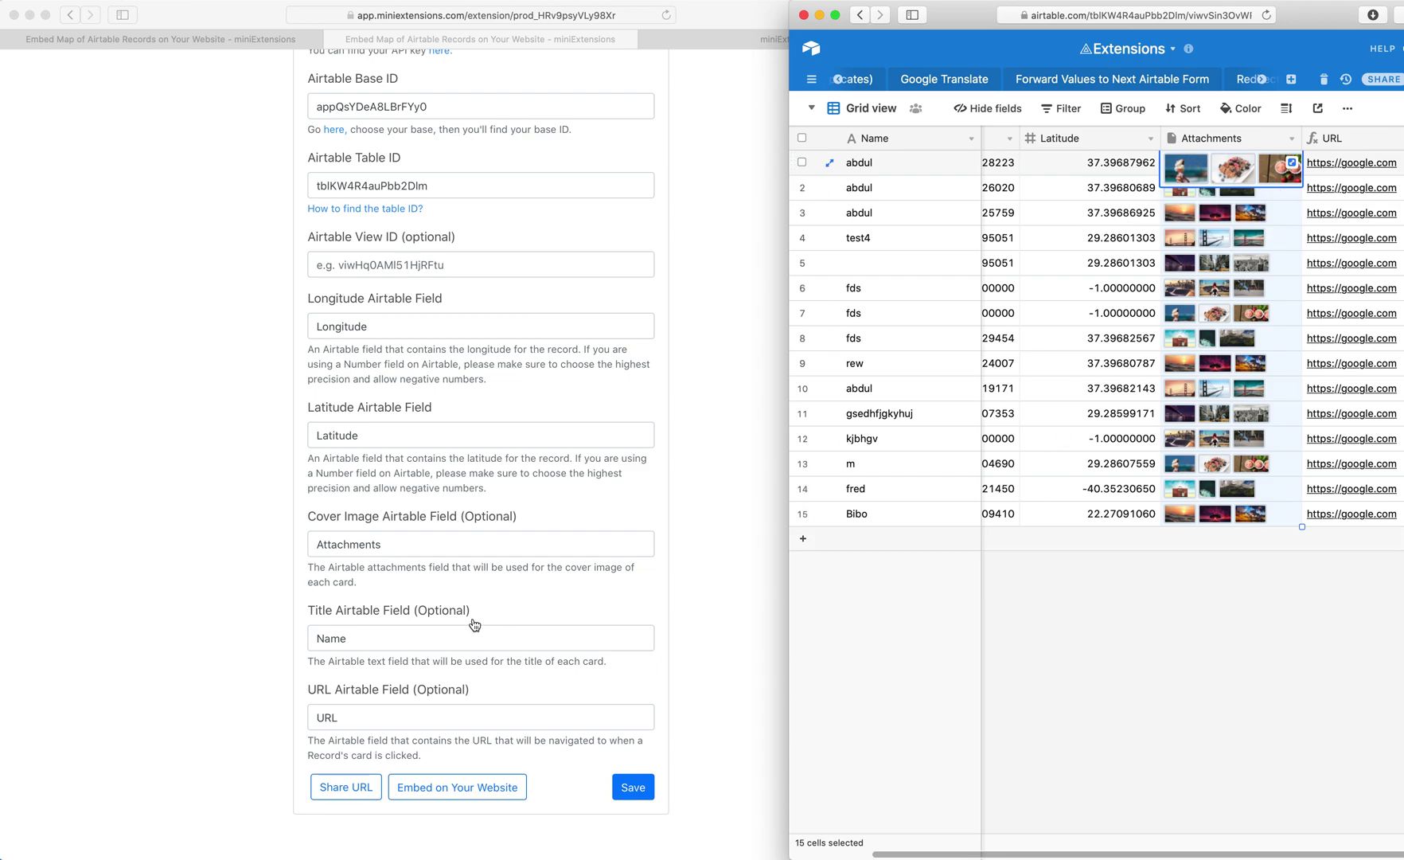
click(448, 627)
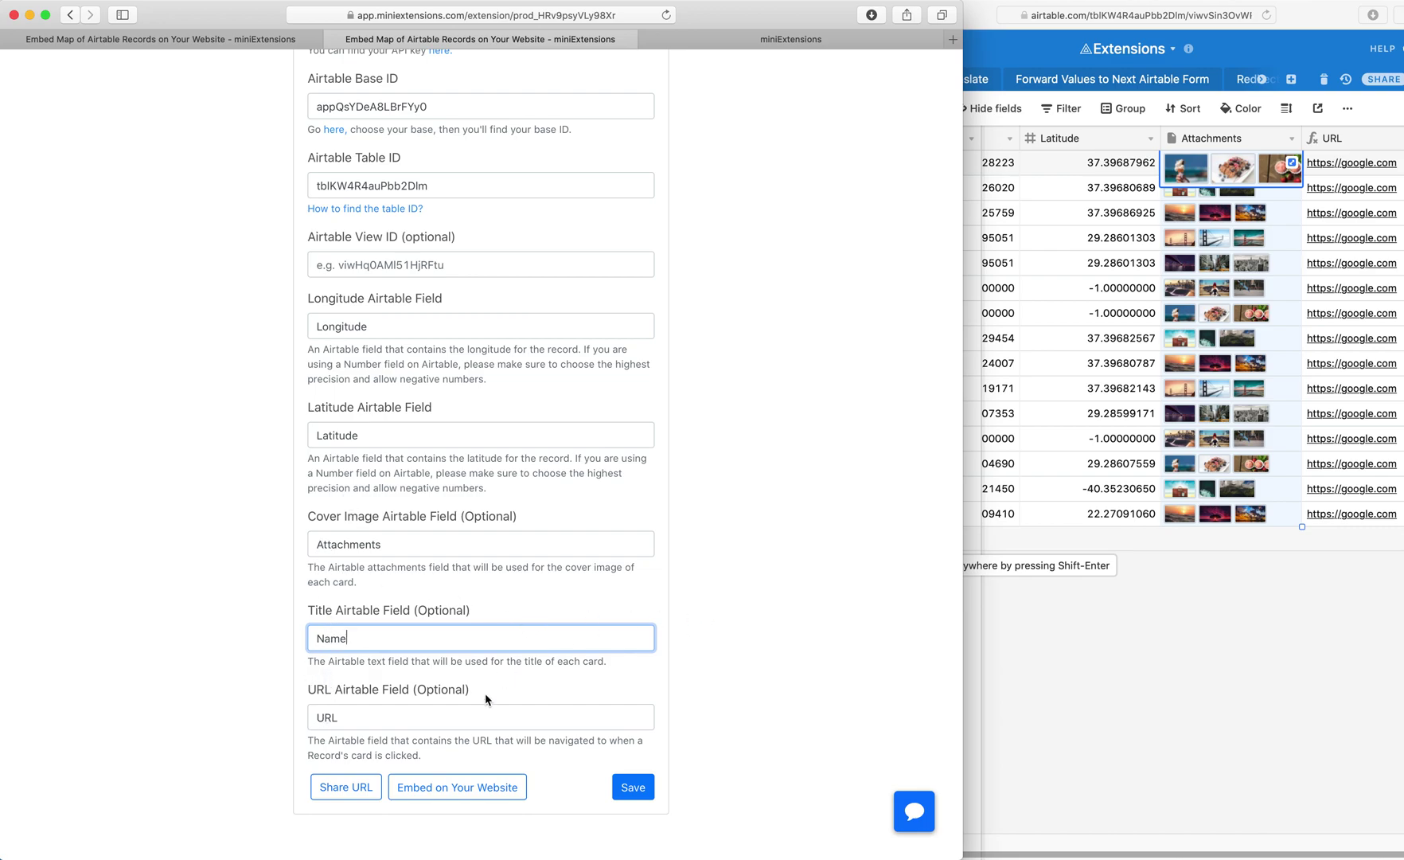
click(1059, 635)
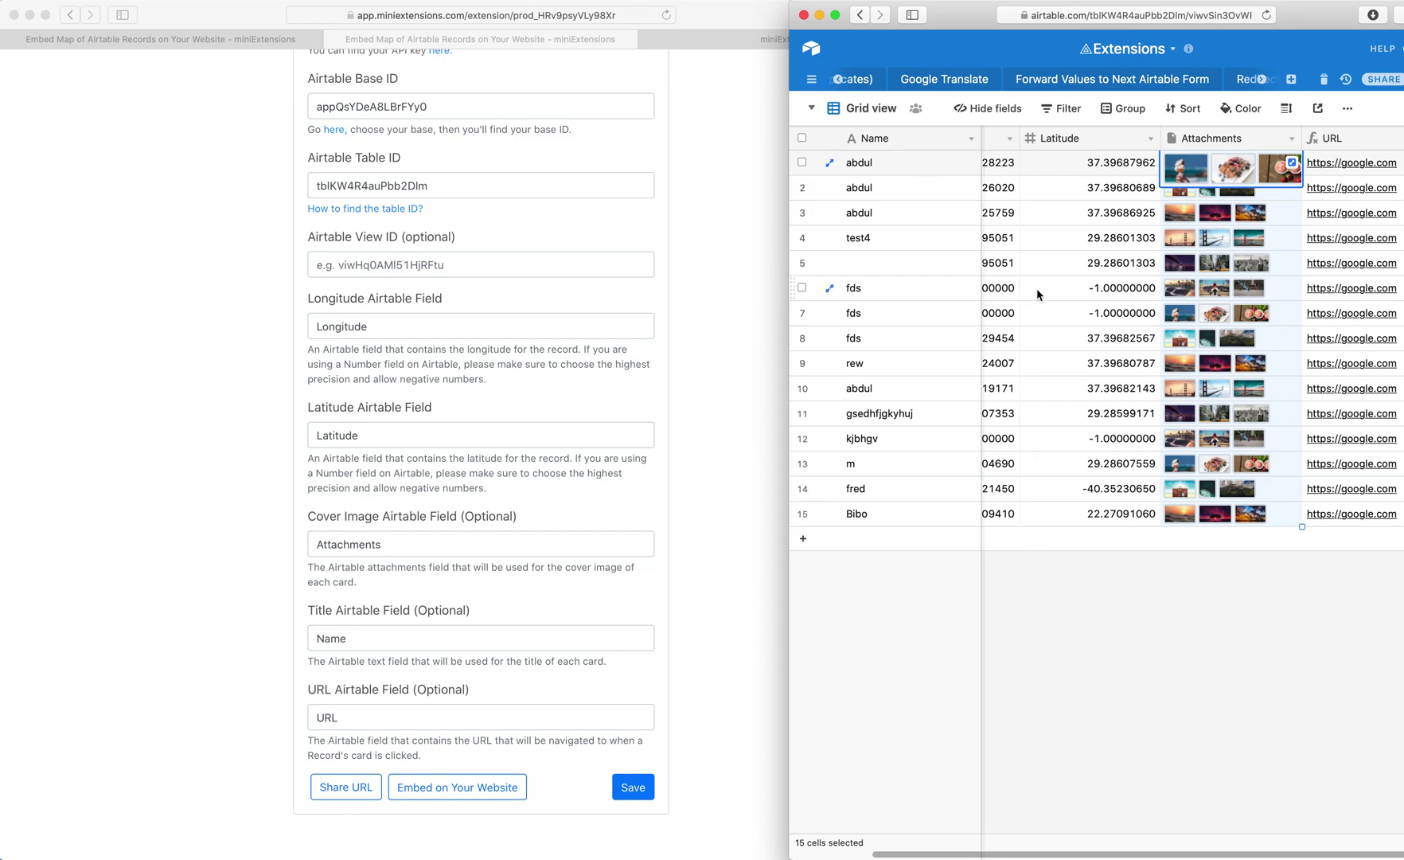
click(359, 788)
scroll(302, 762, down, 3)
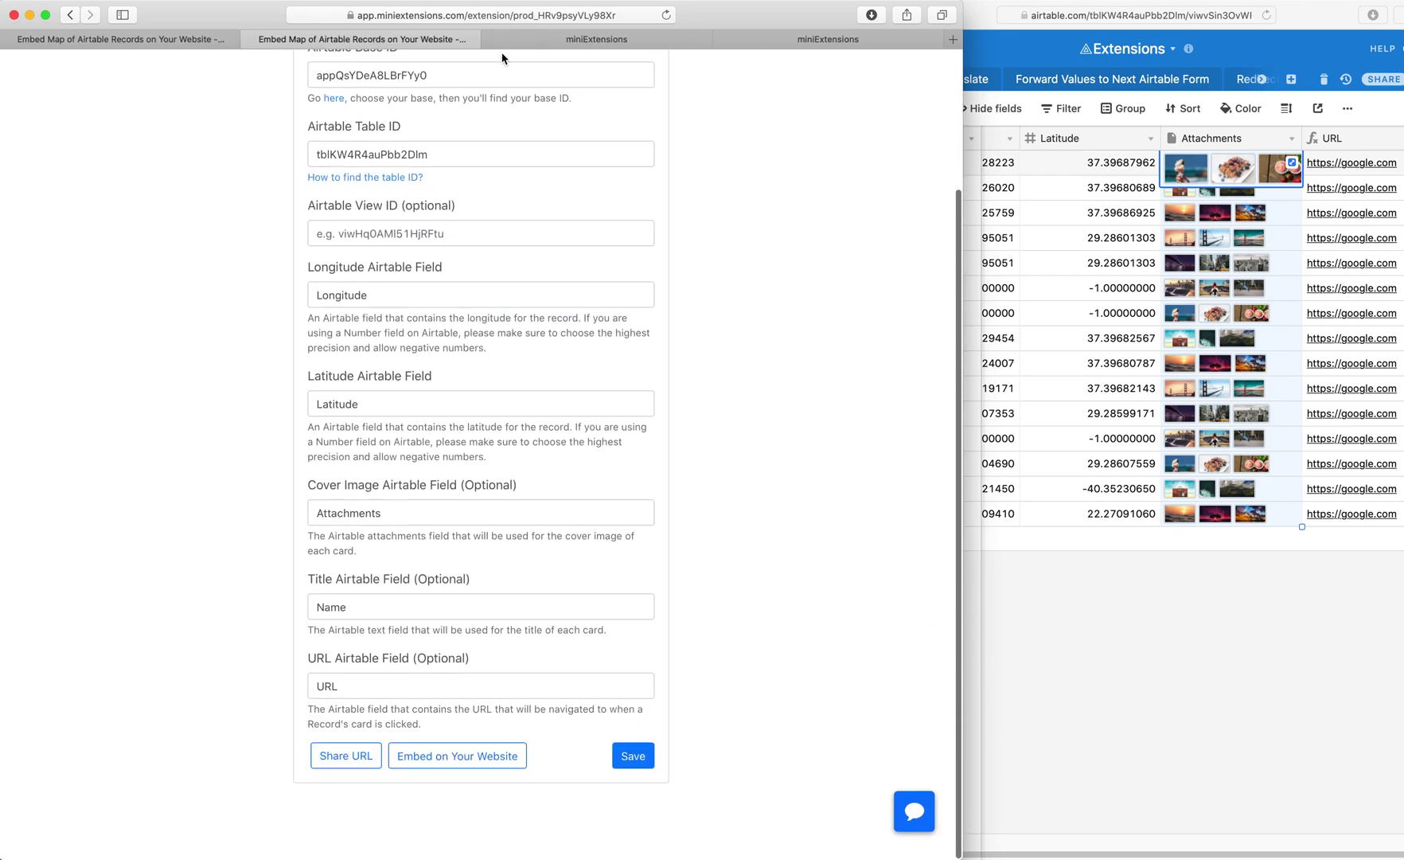
click(525, 40)
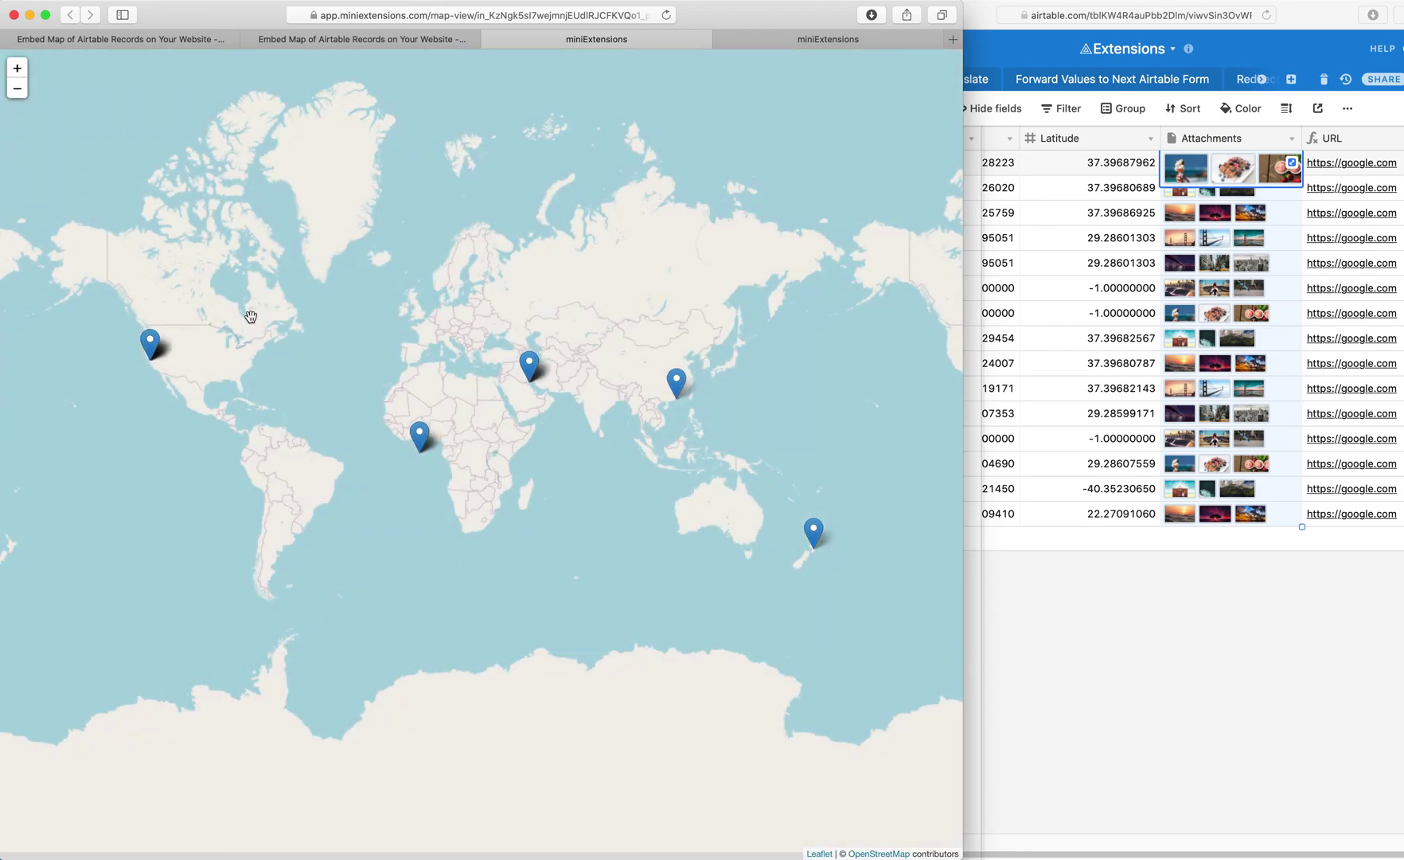
key(super+w)
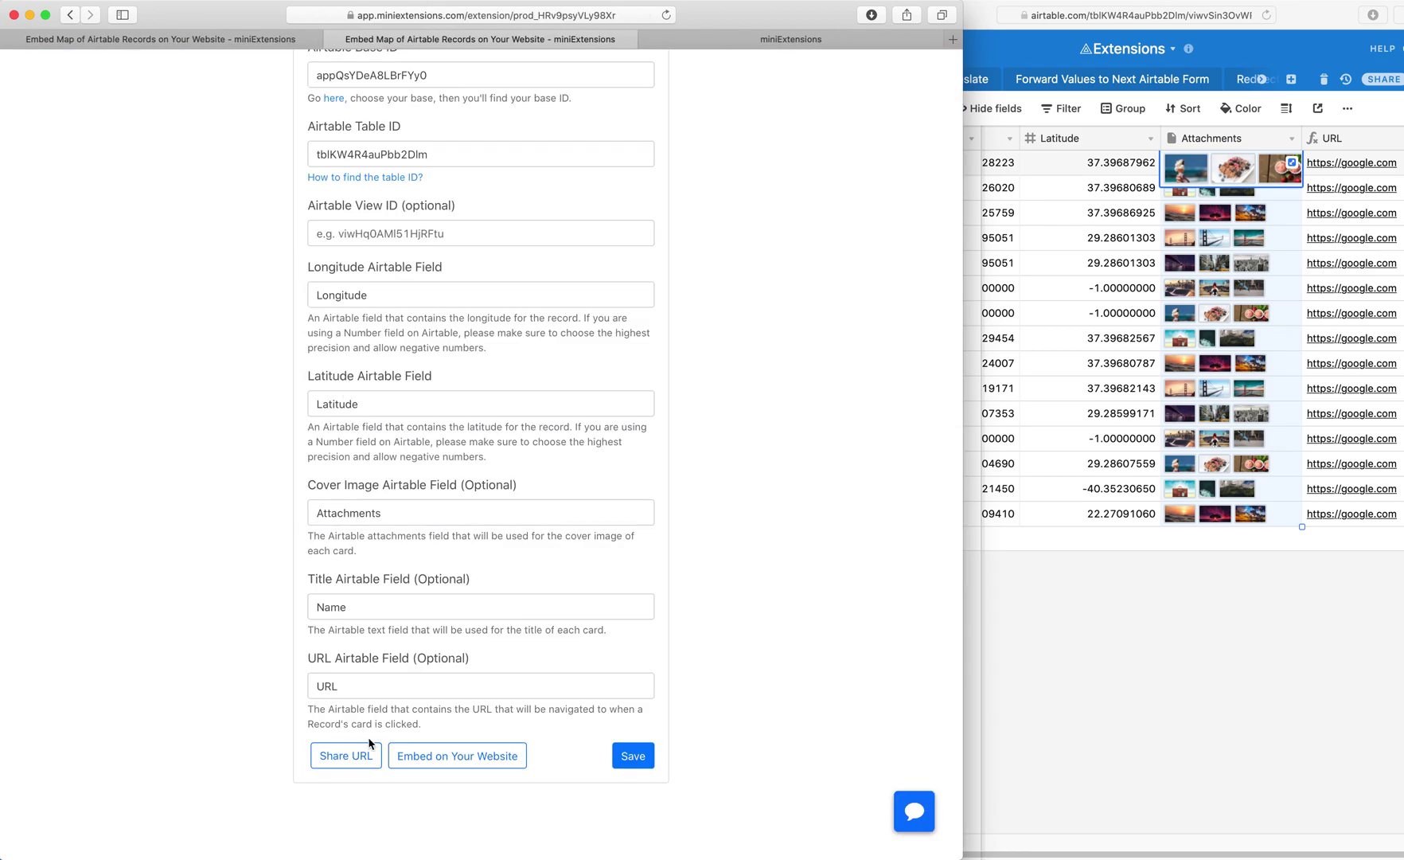
Step: Open Embed on Your Website, confirm width 800 with optional height, and copy the iframe code
click(434, 763)
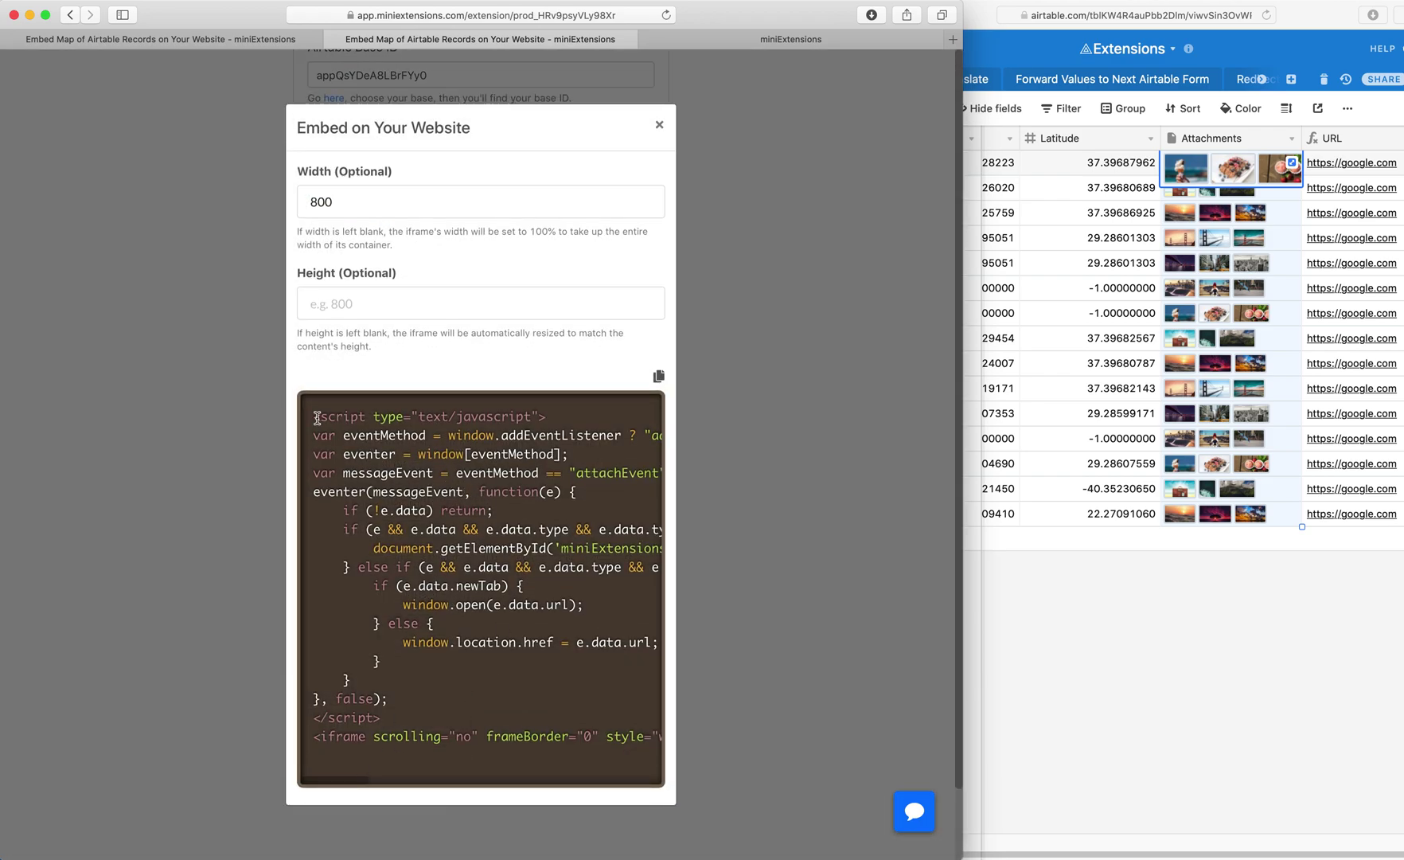
click(328, 306)
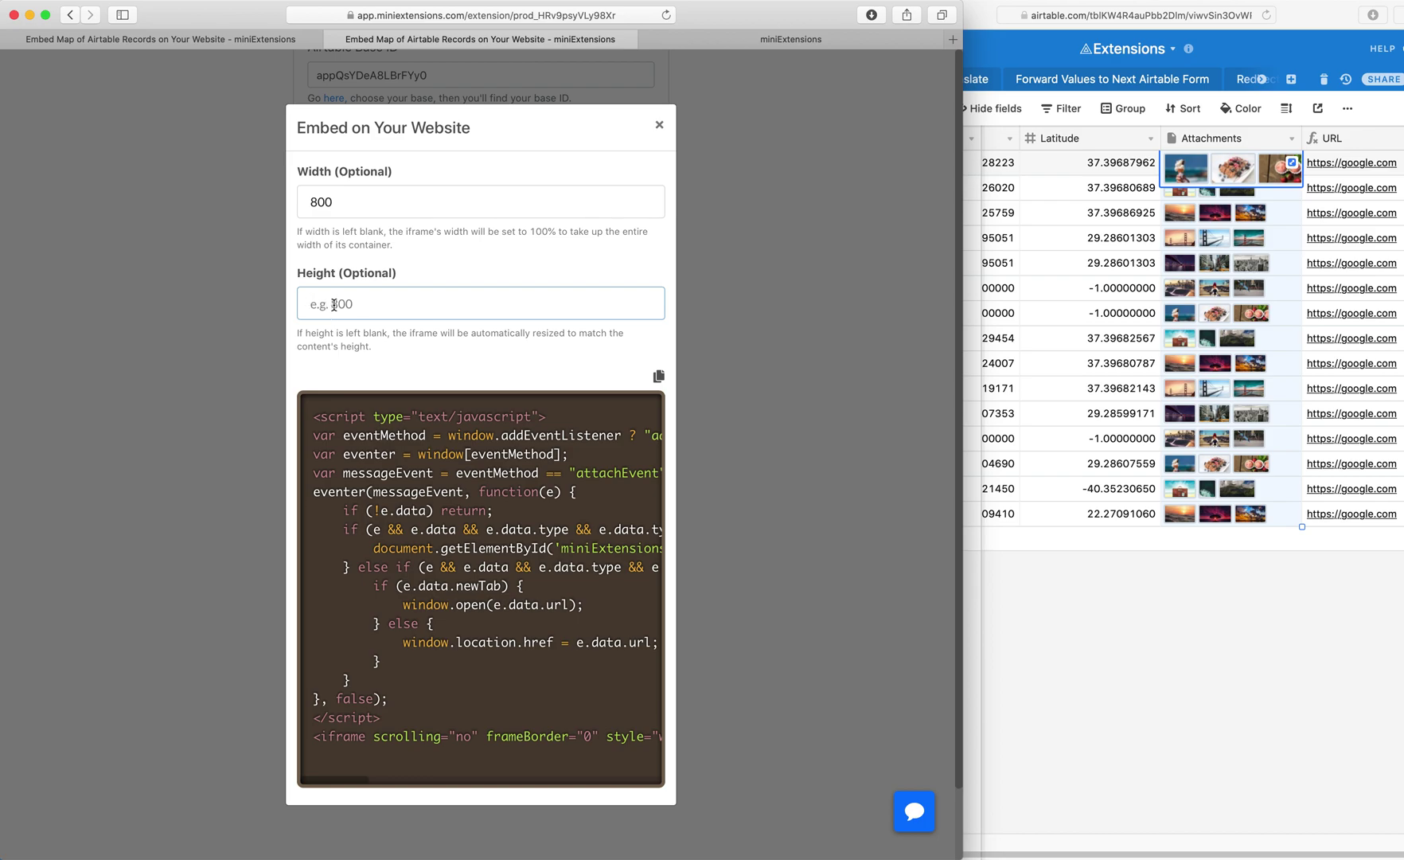
click(374, 195)
click(325, 316)
click(657, 380)
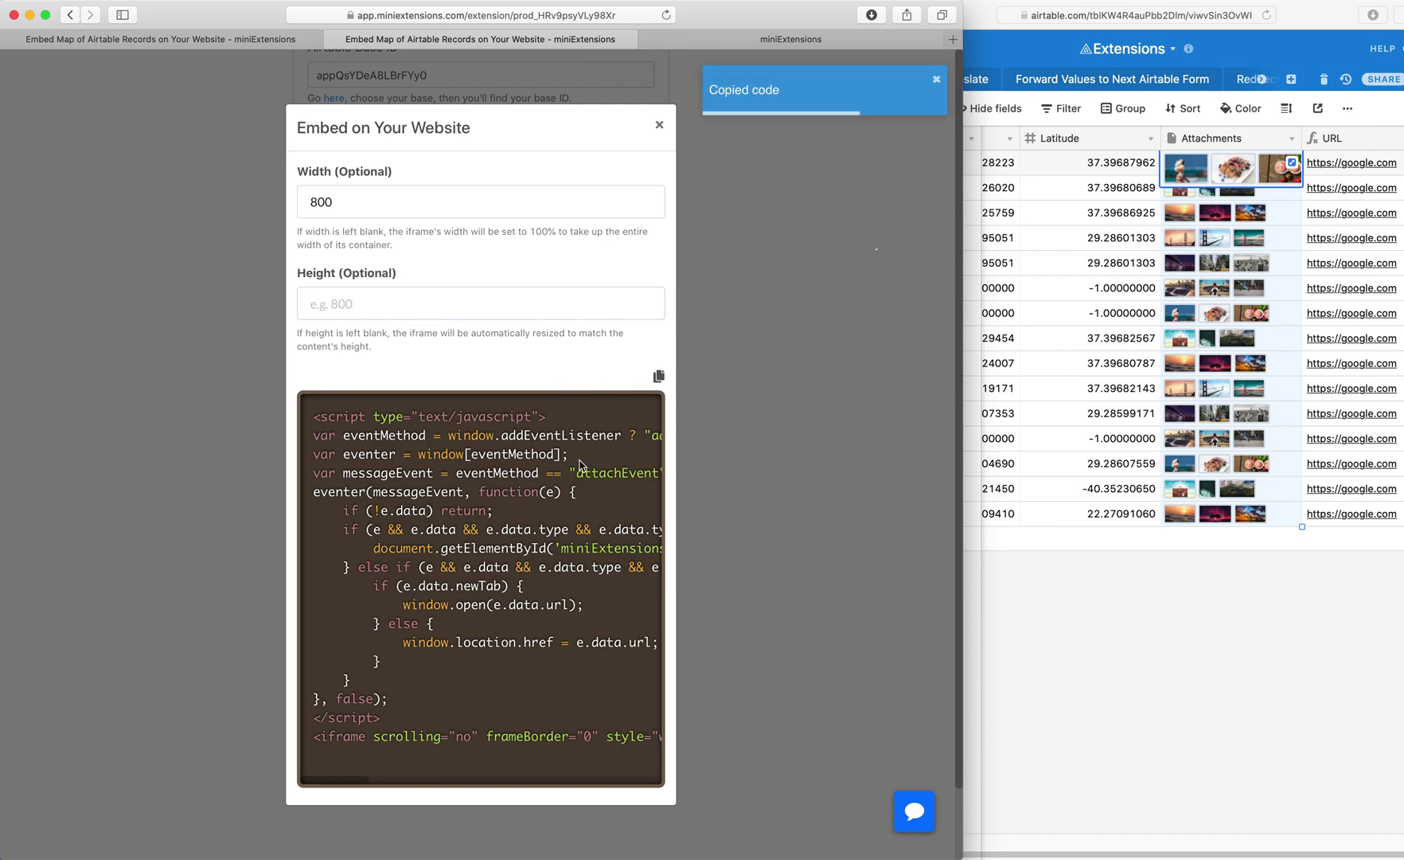